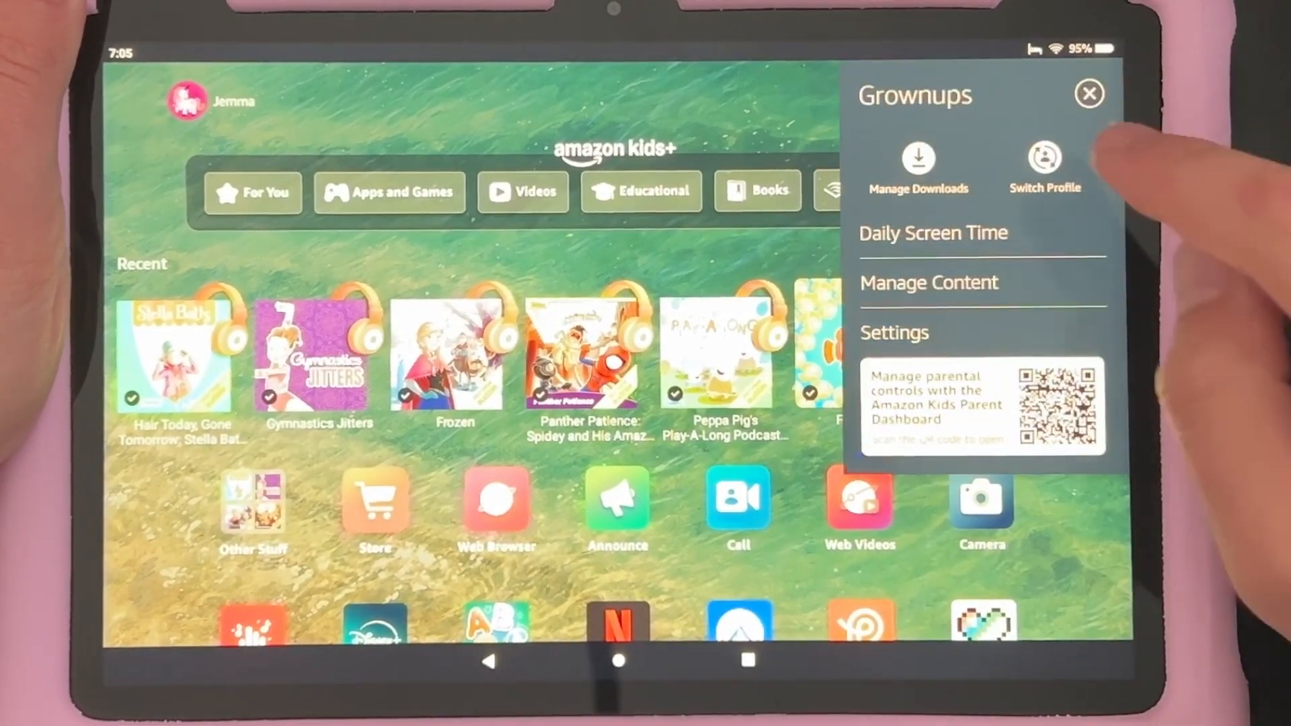
- Switch from the kids profile to the adult profile and reach its Home screen
left_click(1043, 167)
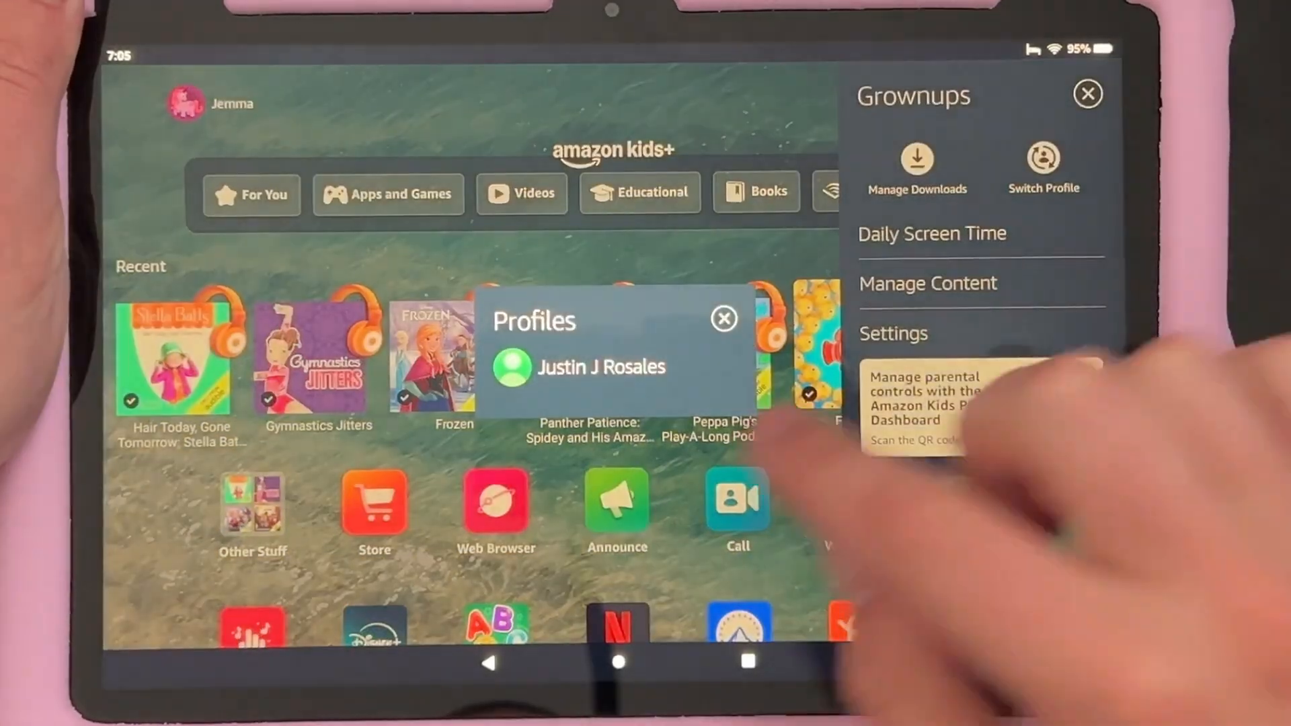
left_click(564, 367)
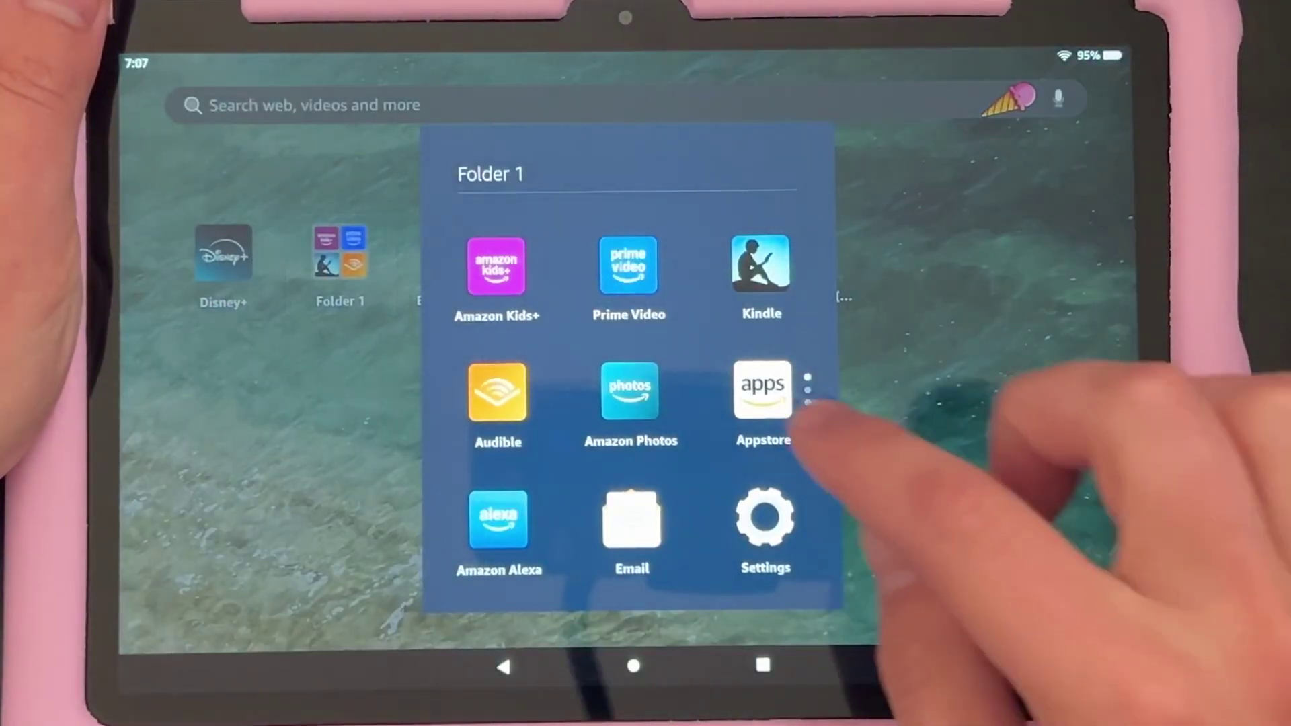
left_click(755, 390)
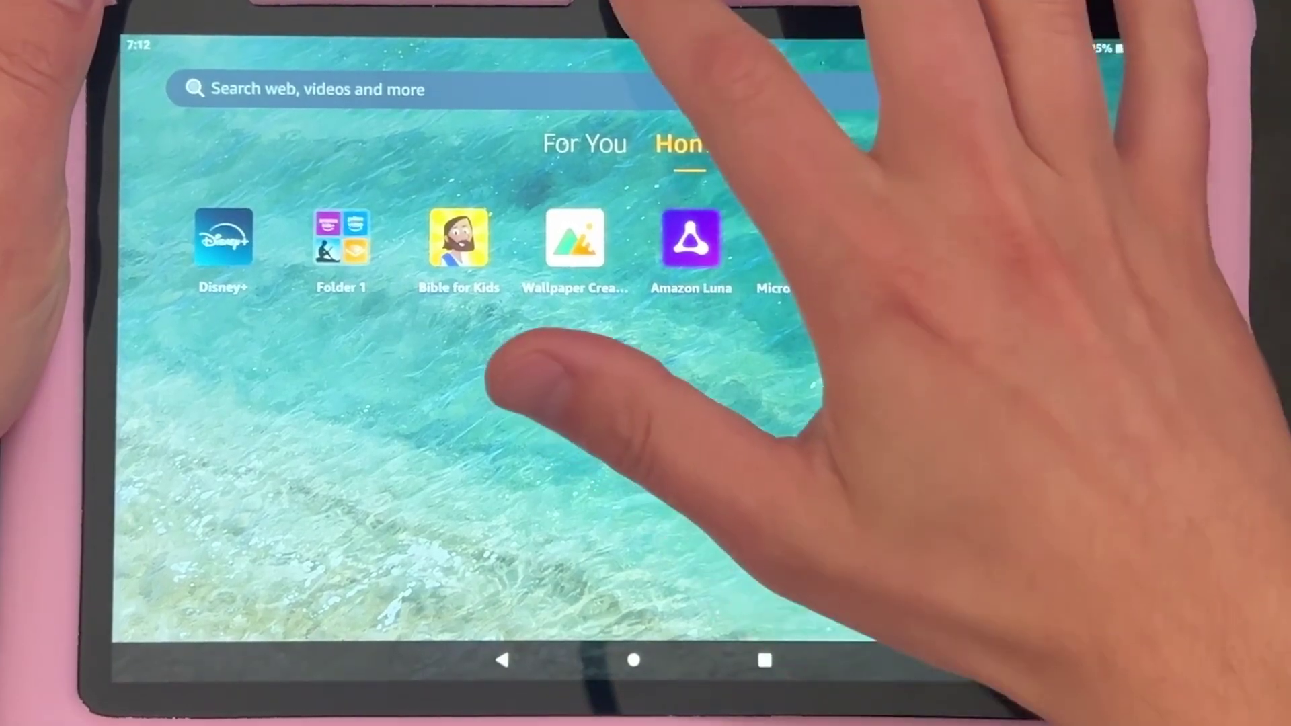
- In Security & Privacy, allow Silk Browser to install apps from unknown sources
left_click_drag(647, 41, 646, 303)
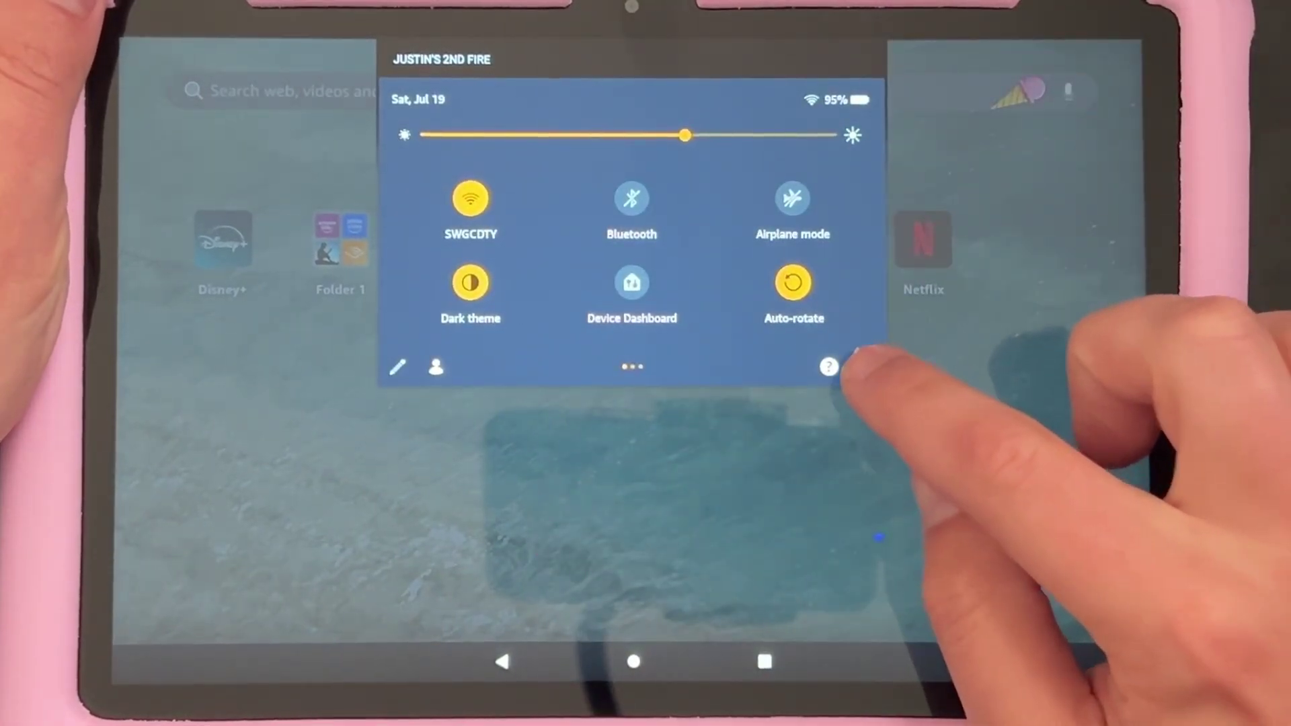
left_click(859, 366)
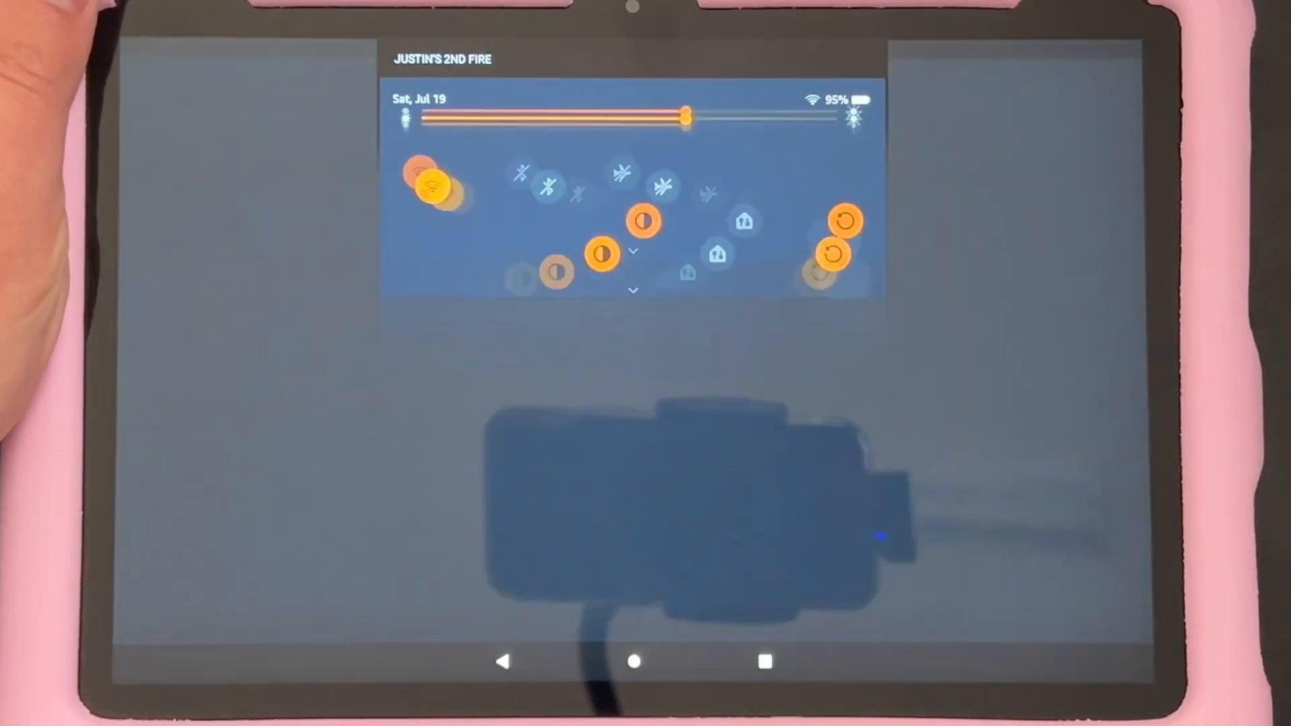
scroll(908, 404, "down", 5)
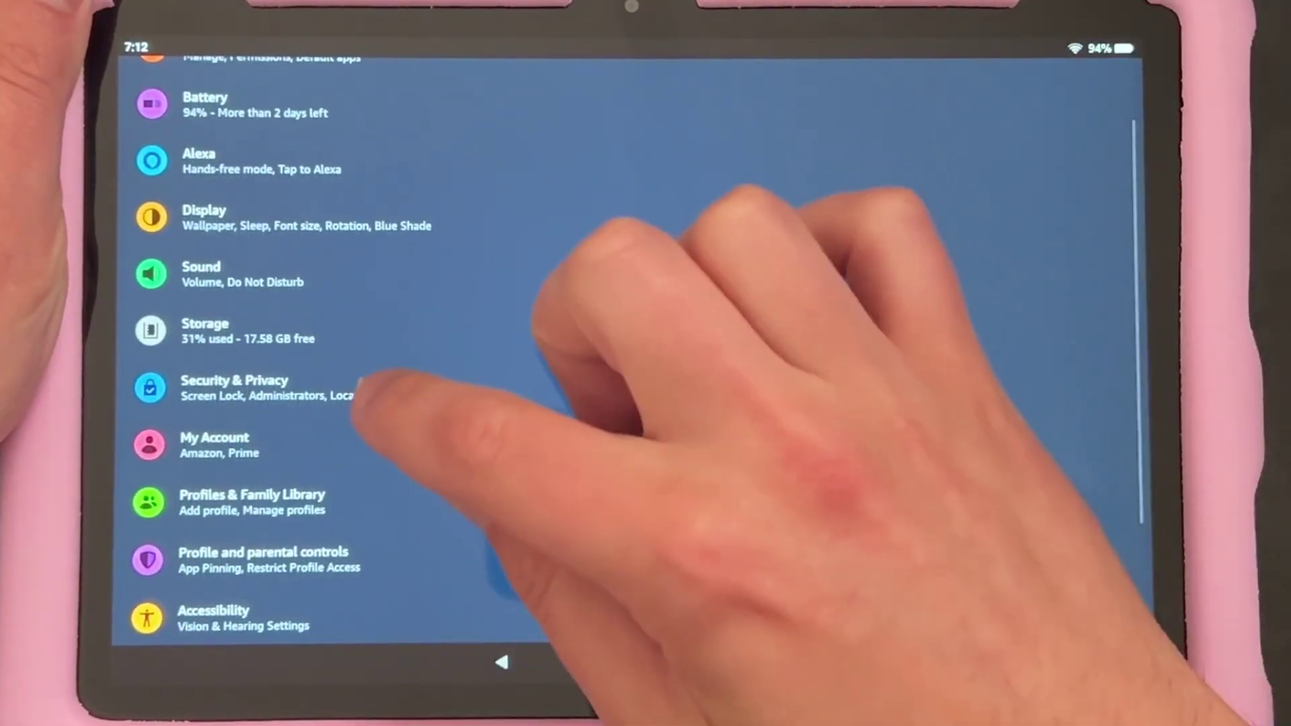
left_click(235, 387)
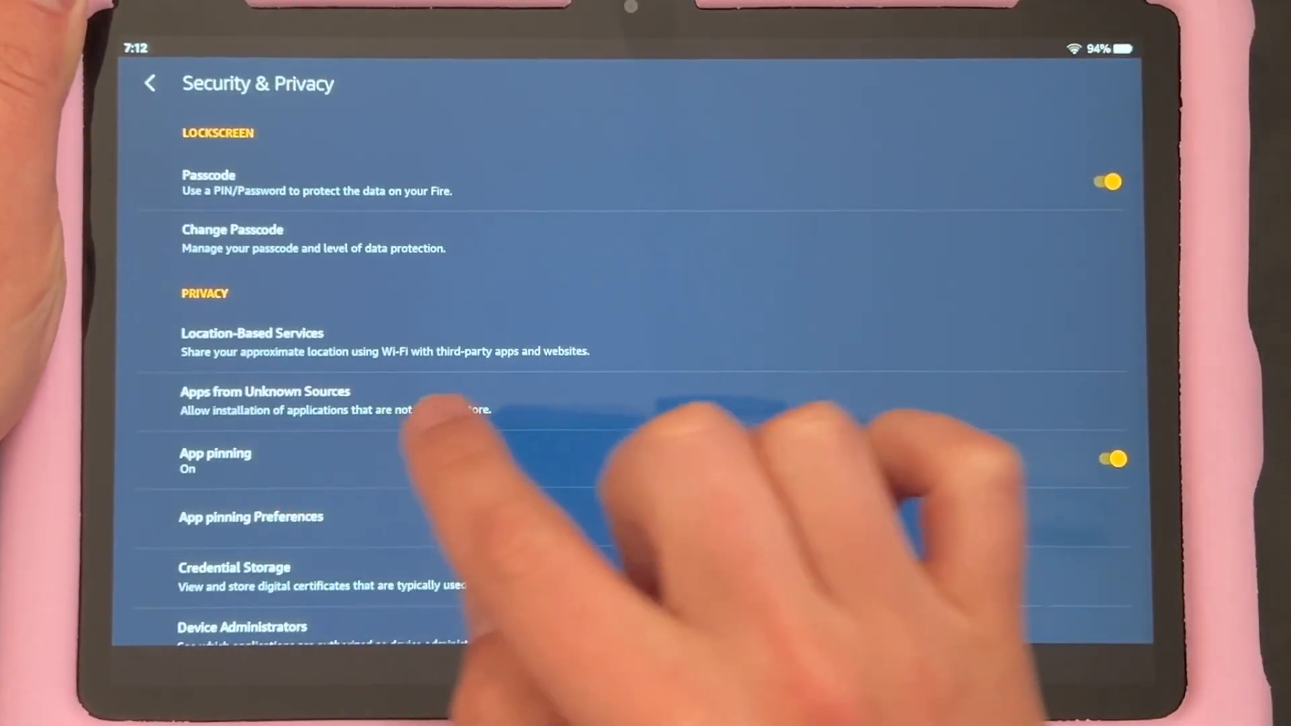
left_click(266, 399)
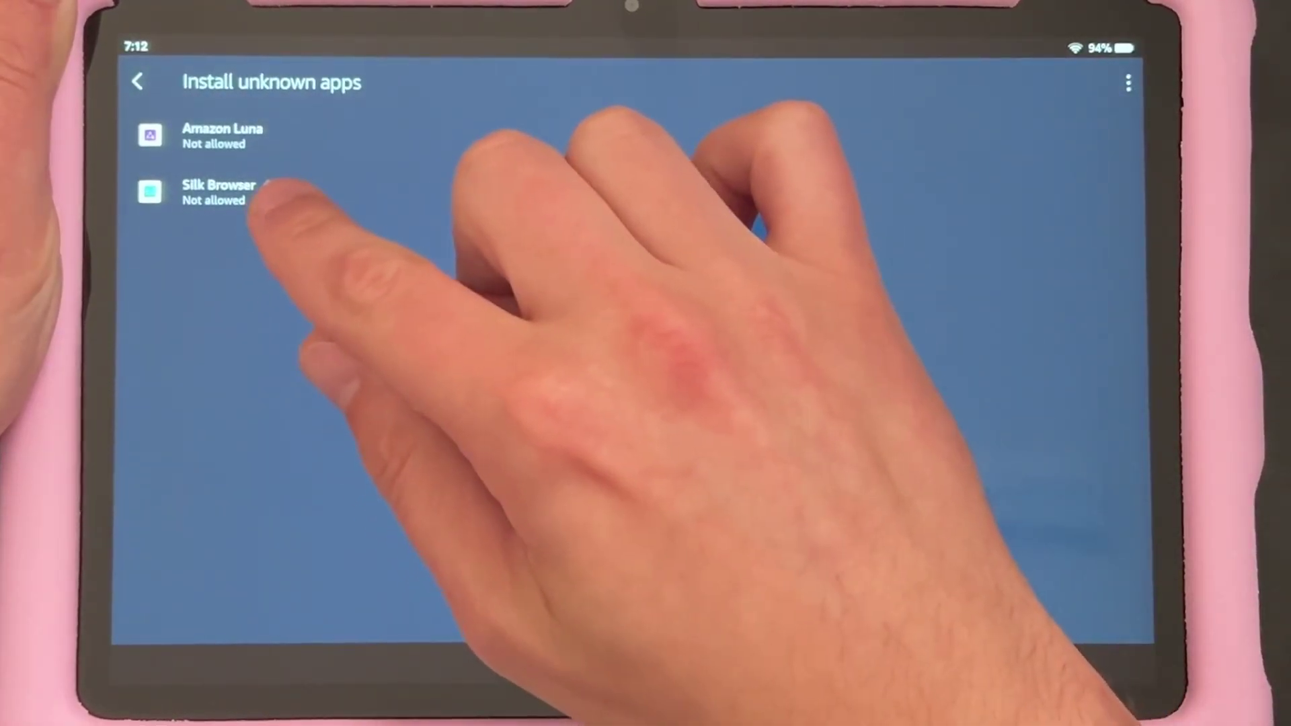
left_click(220, 192)
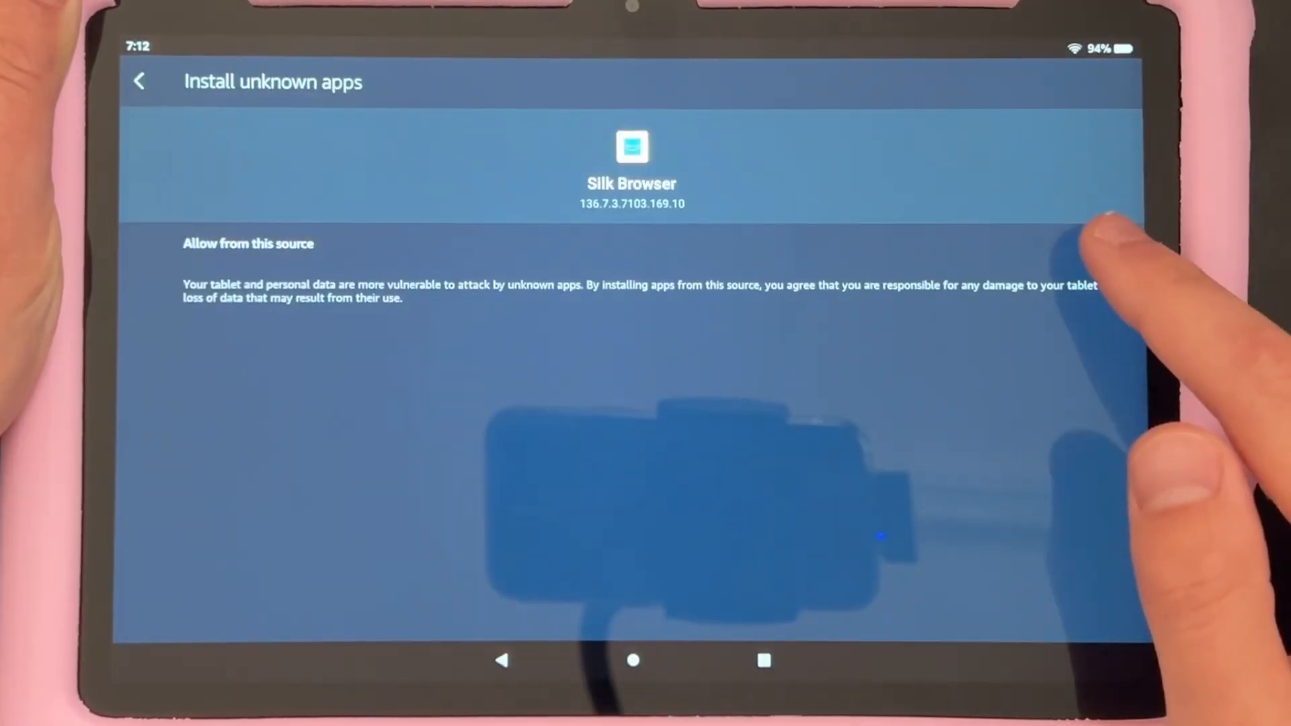
left_click(1103, 244)
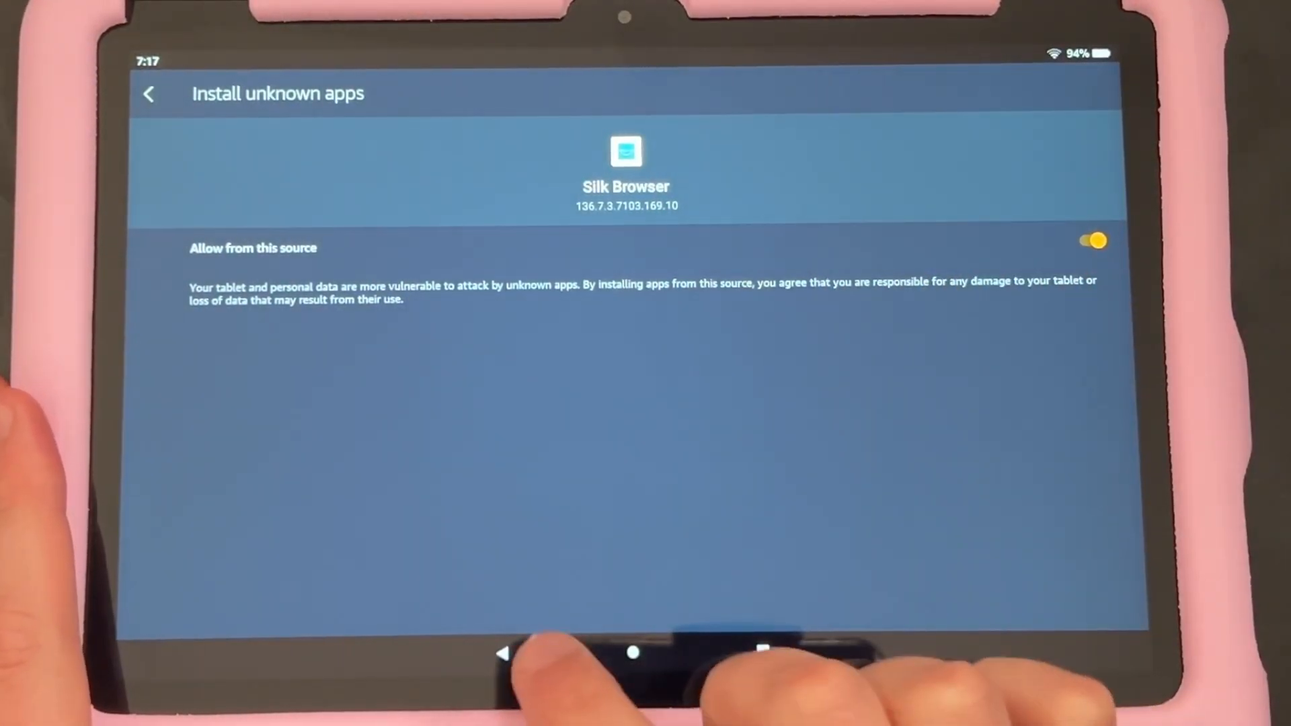
- Run a Fire OS system update check from Device Options (no update found for 8.3.3.5)
left_click(504, 653)
left_click(504, 653)
scroll(646, 364, "down", 3)
left_click(229, 495)
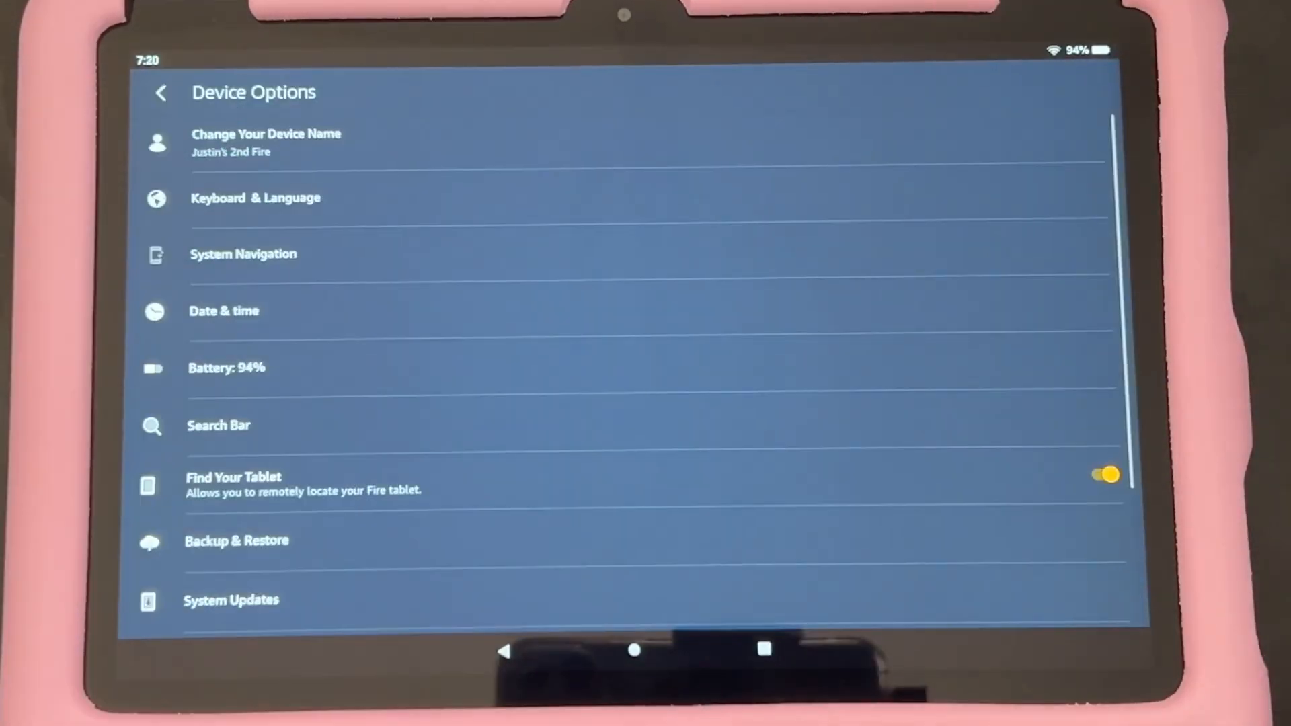
scroll(645, 363, "down", 3)
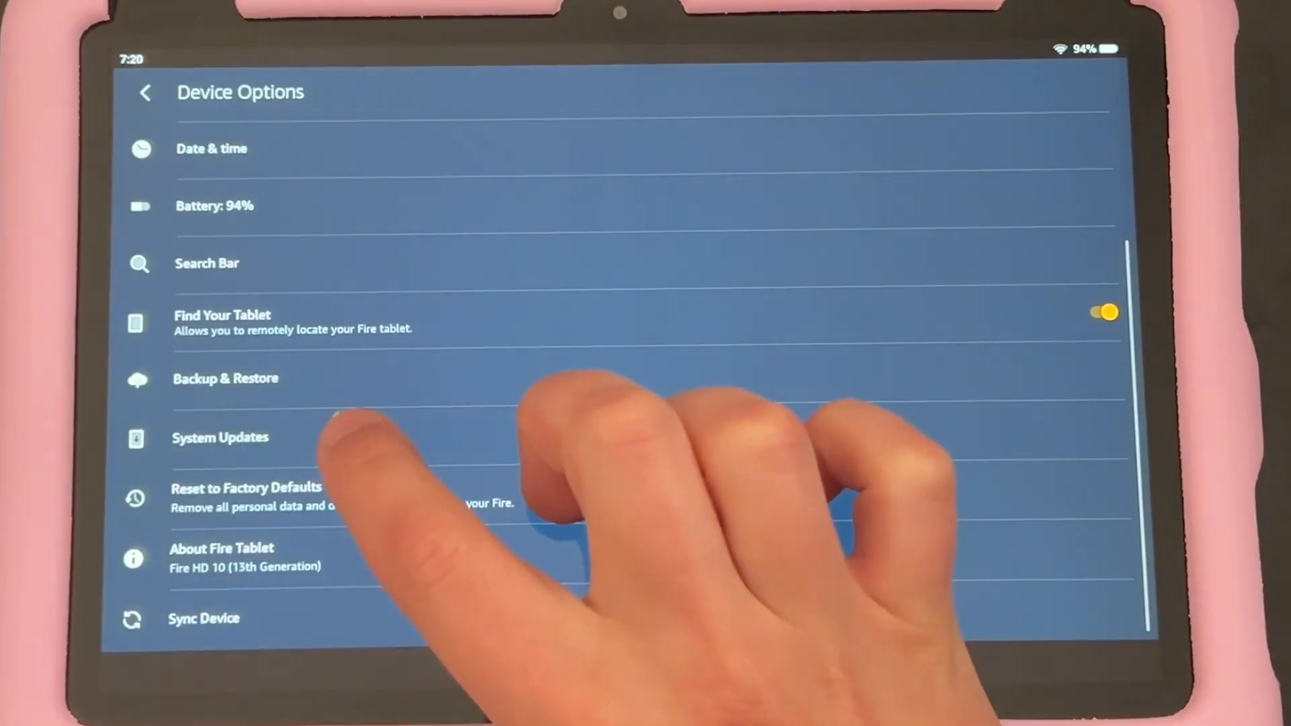
left_click(364, 437)
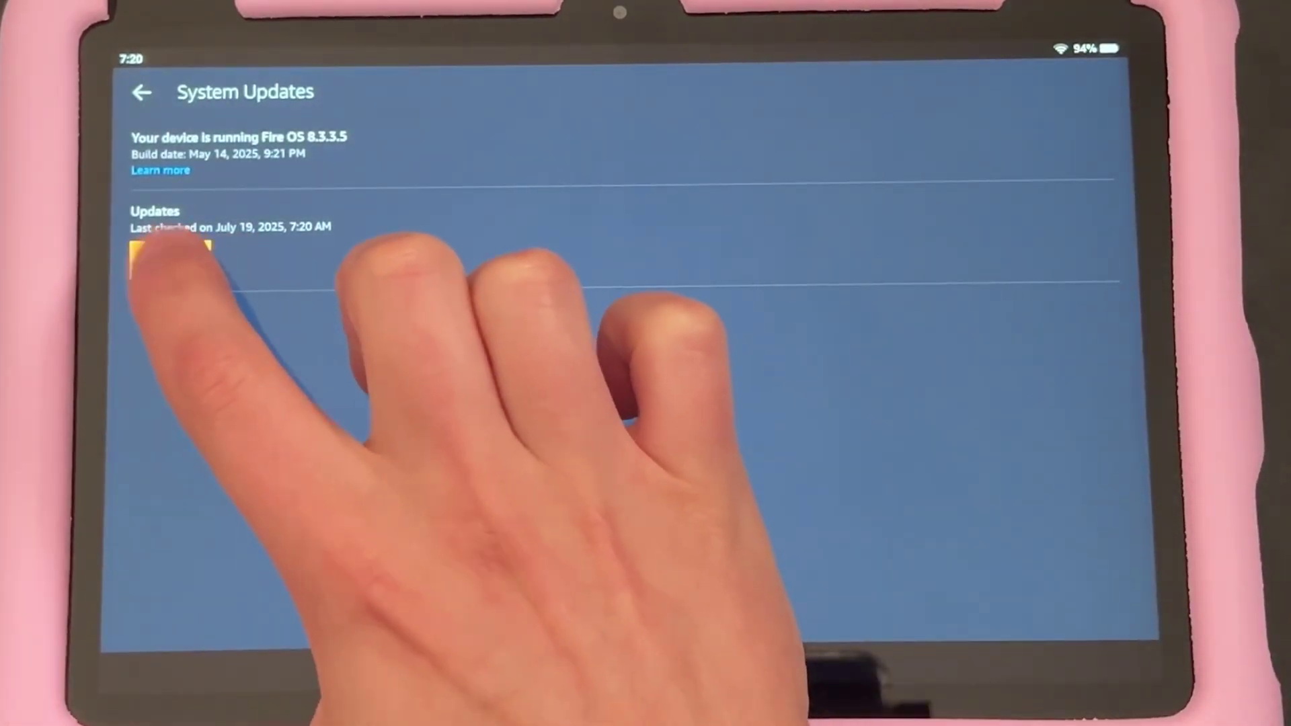
left_click(169, 260)
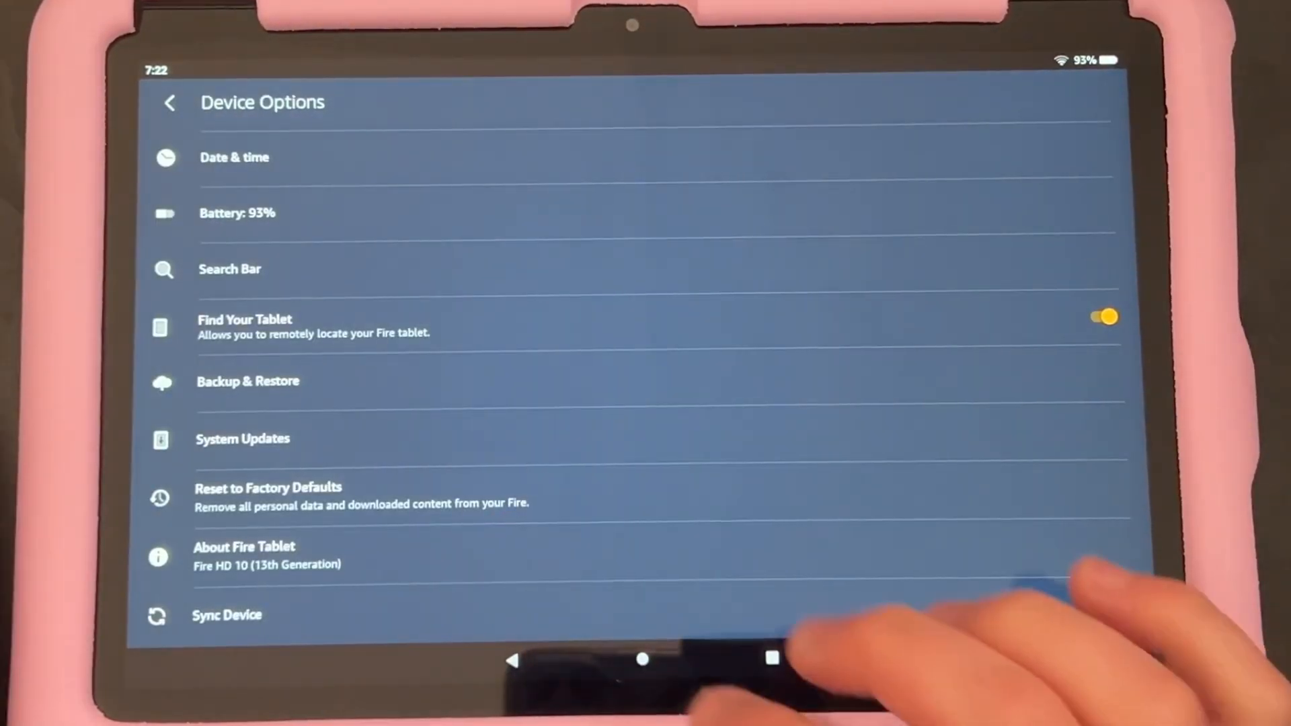
- Launch Silk Browser and load bit.ly/rrtablet, the Android Police Play Store guide
left_click(641, 660)
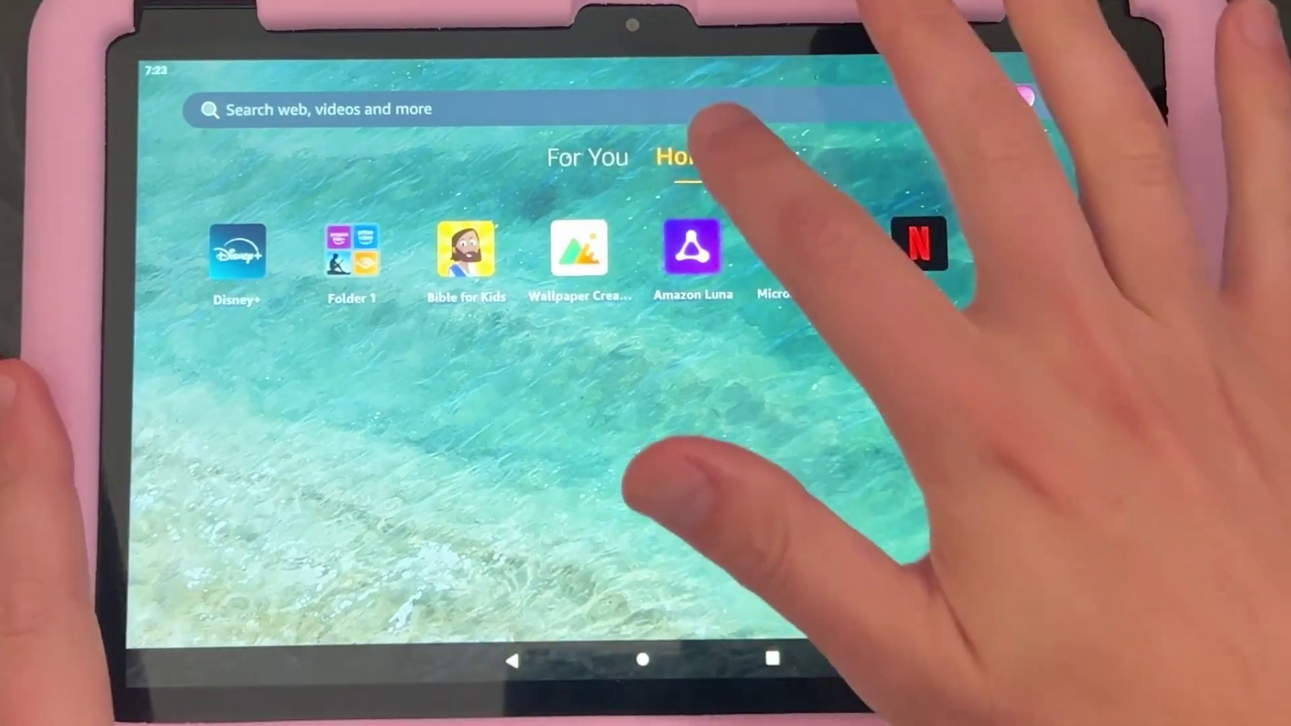
left_click(605, 109)
type("silk")
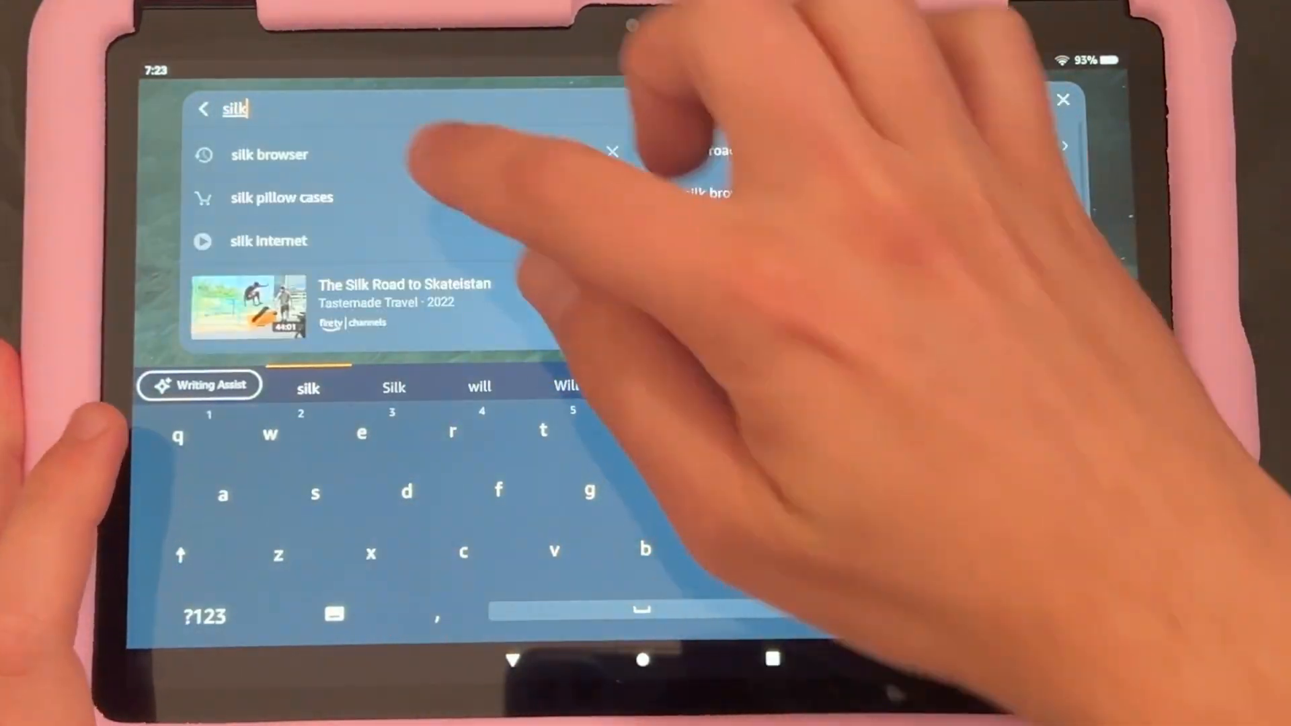
left_click(269, 154)
left_click(605, 297)
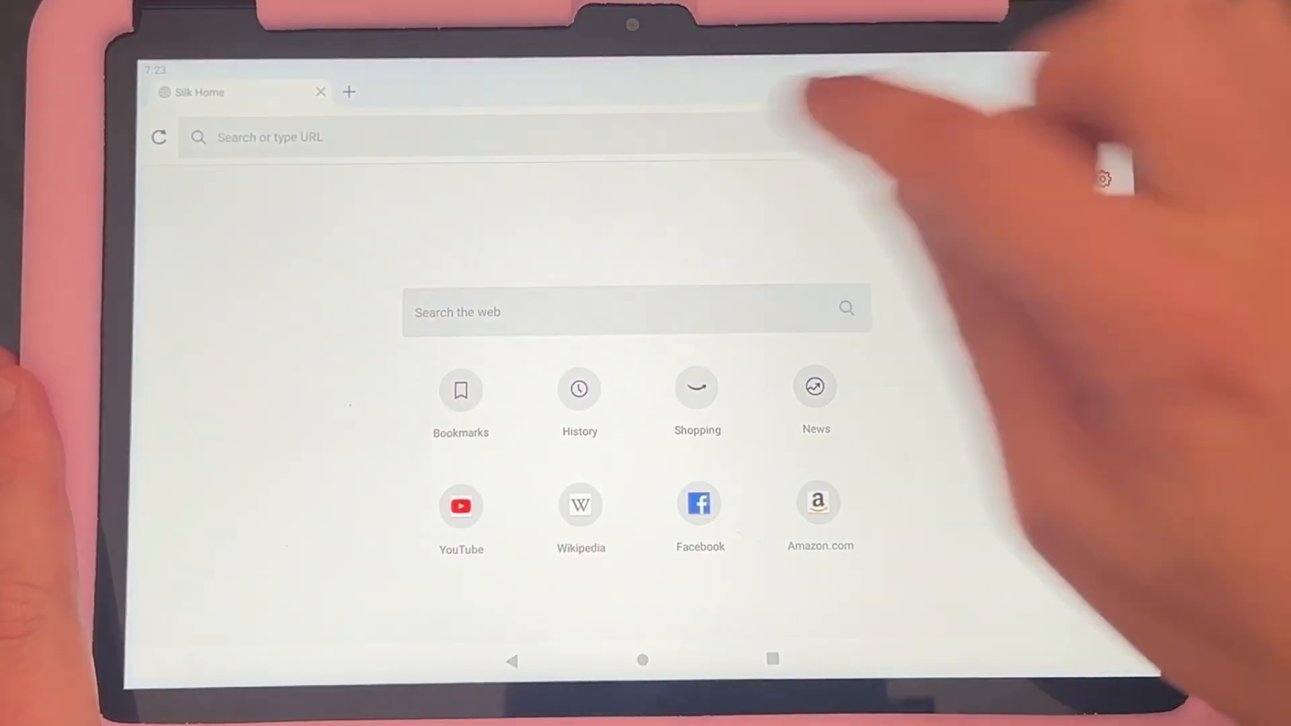
left_click(605, 134)
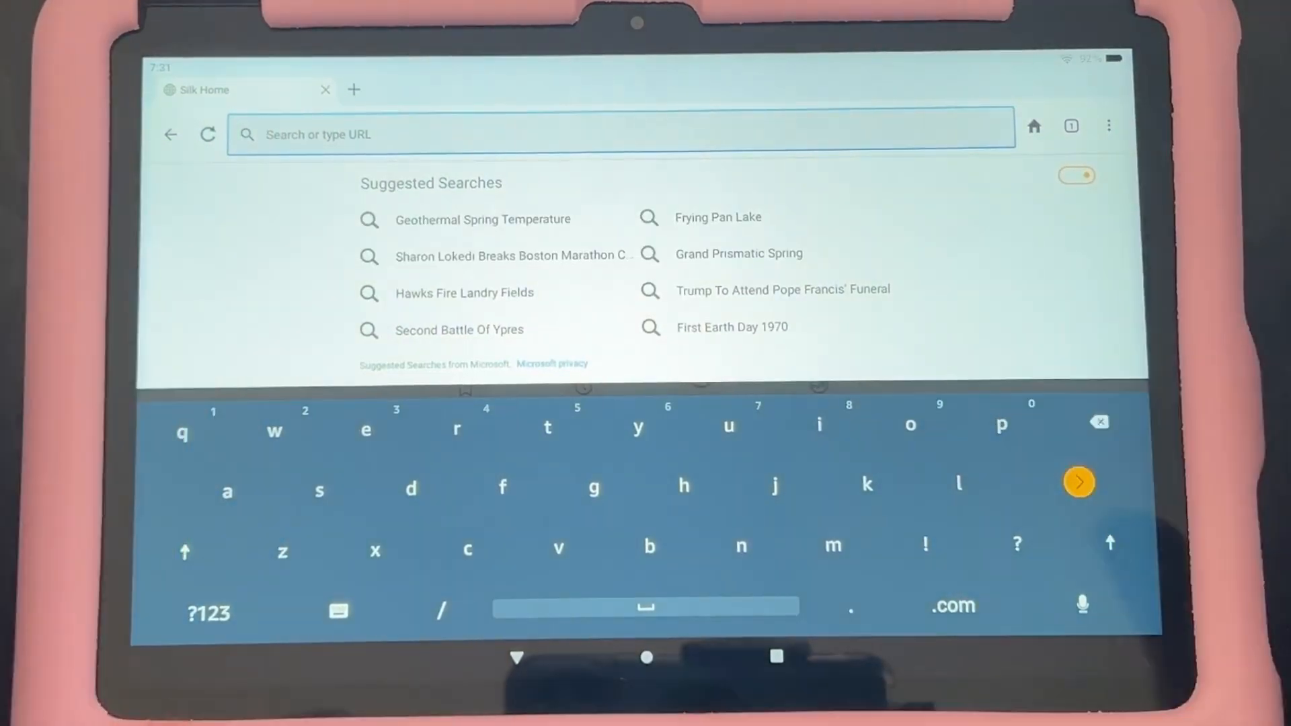
type("bit.ly/")
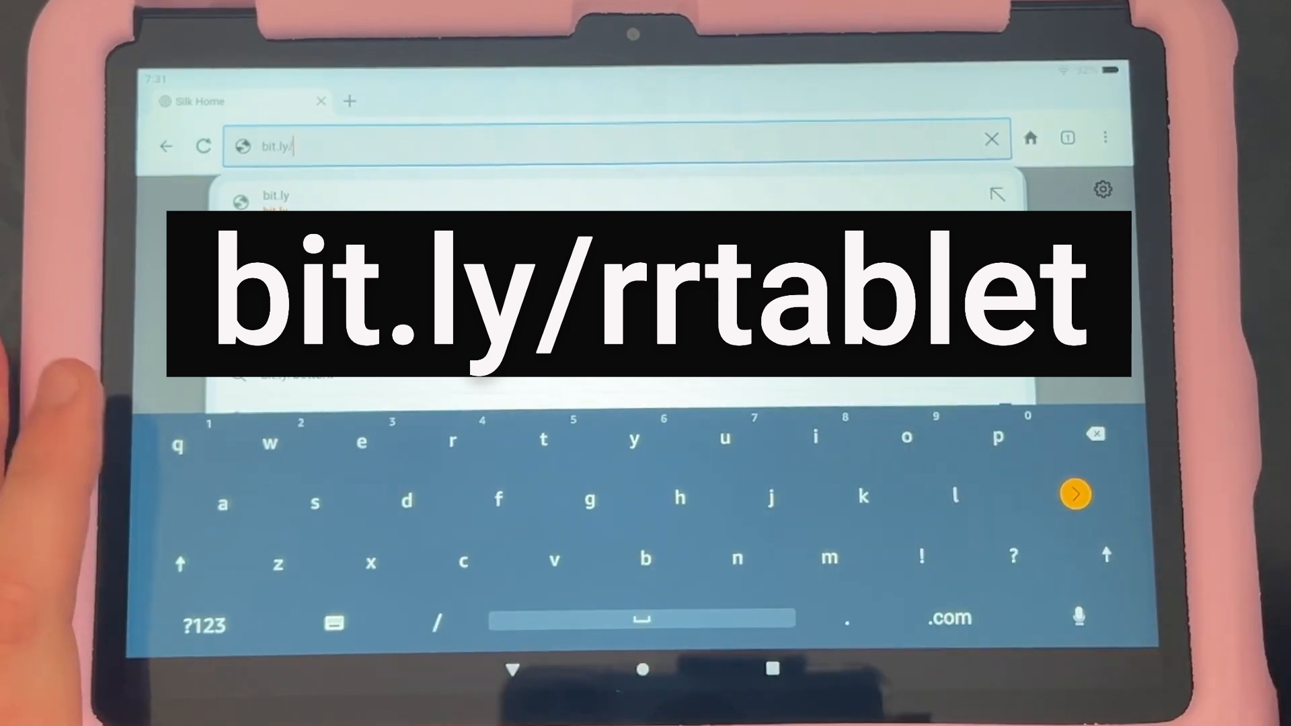
type("rr")
type("tablet")
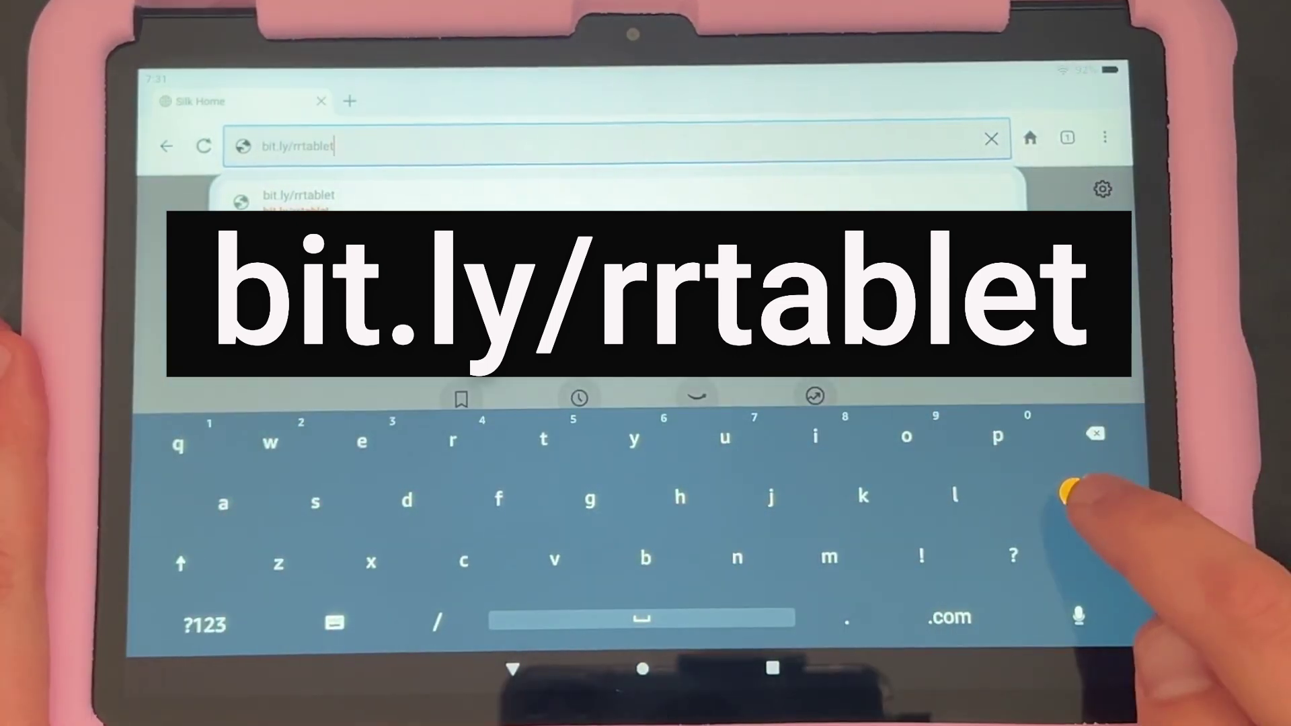
key("Return")
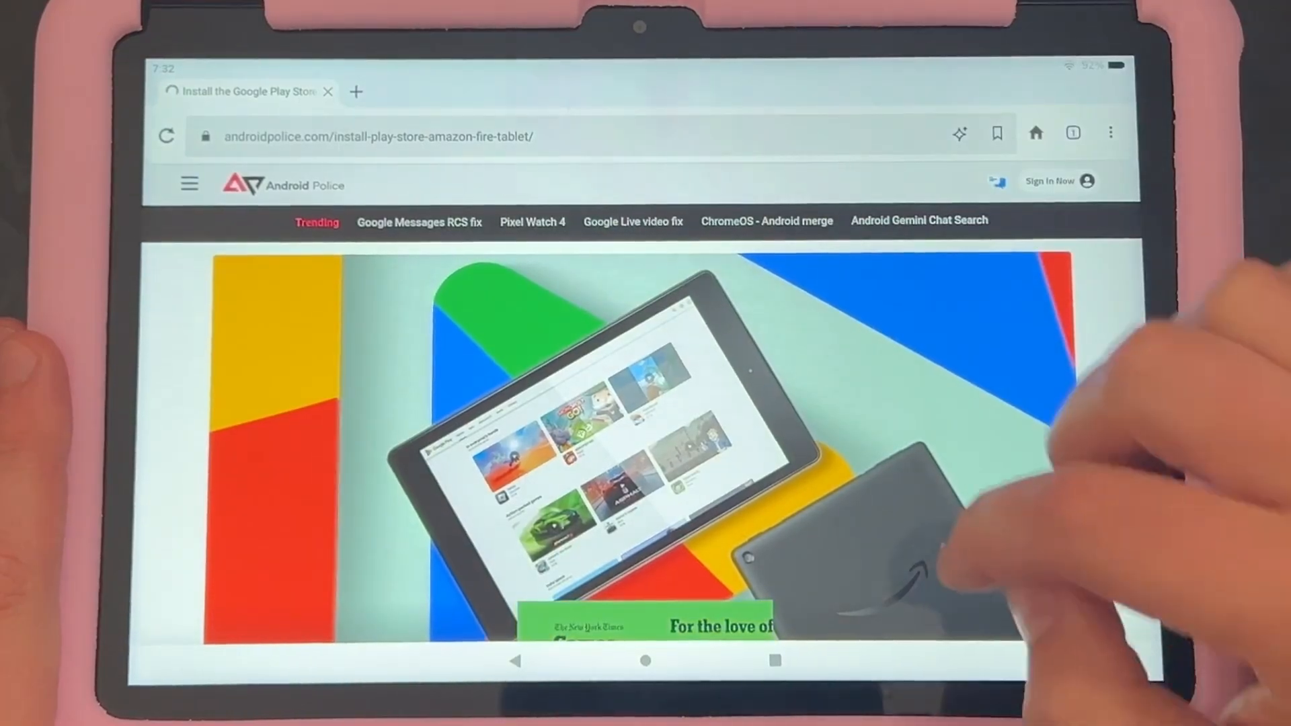
scroll(907, 454, "down", 15)
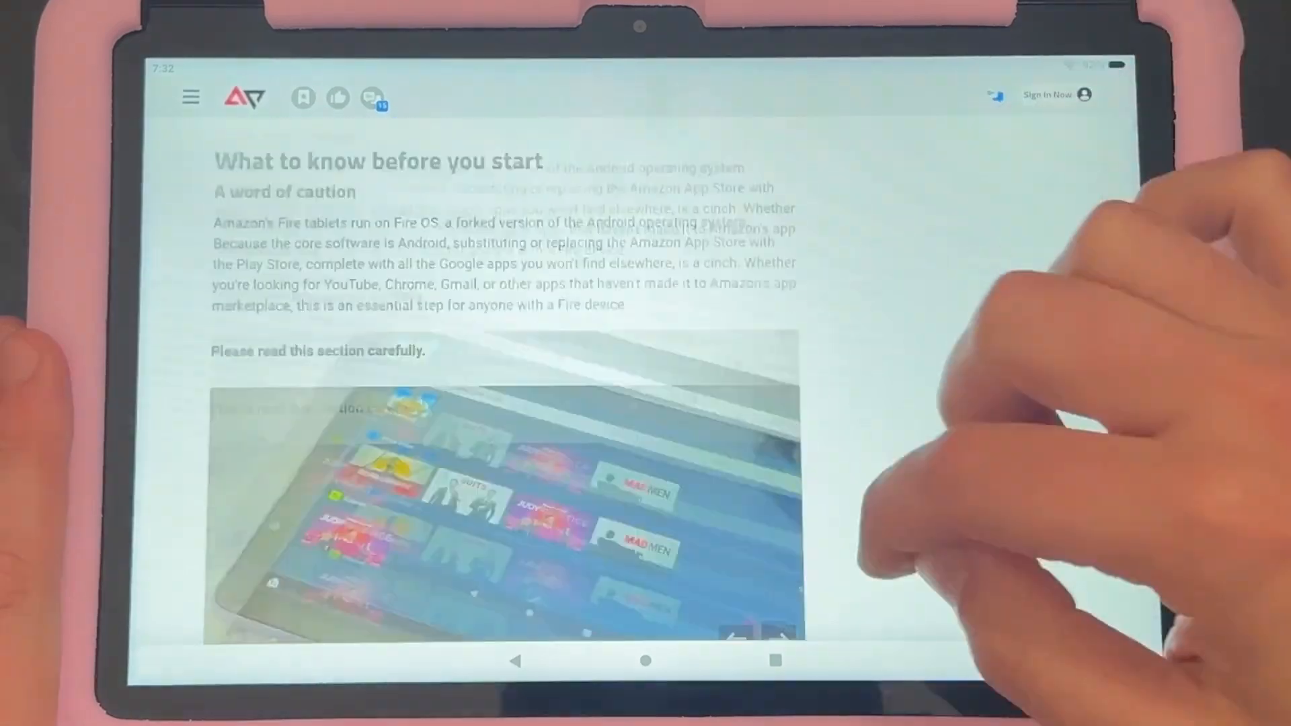
scroll(908, 404, "down", 15)
scroll(907, 404, "down", 15)
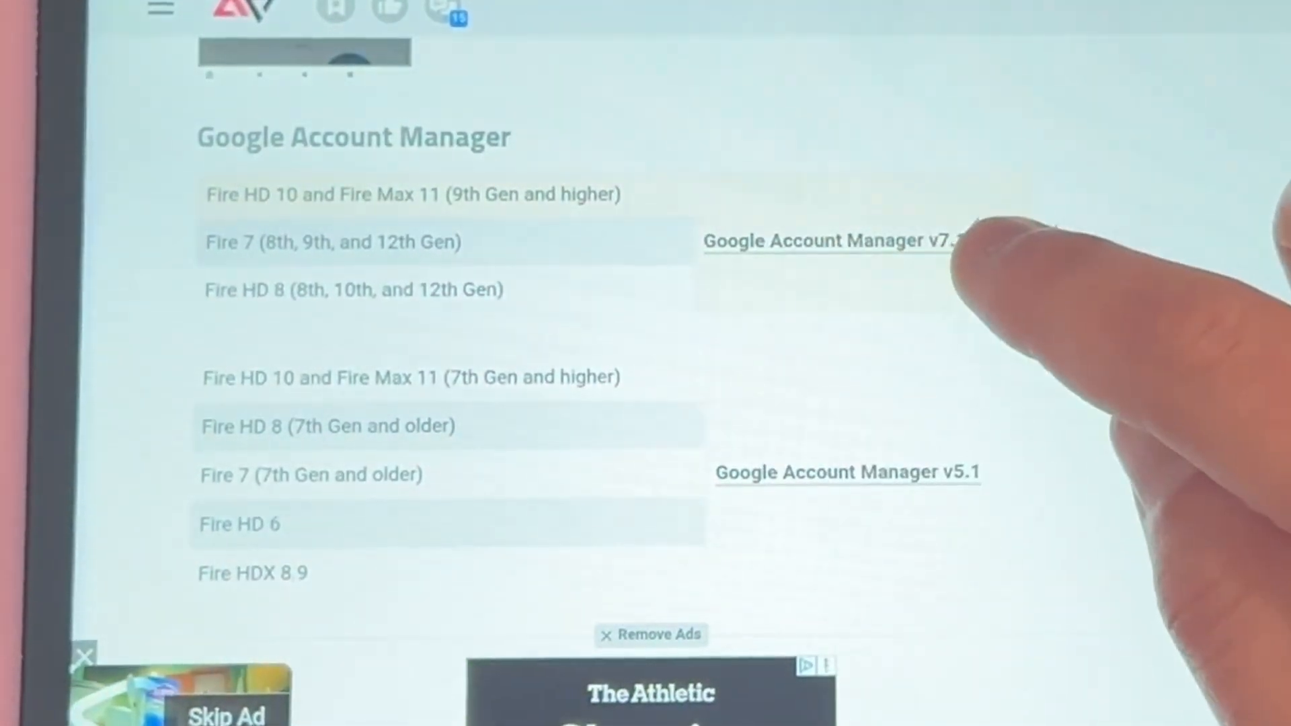
- Download the Google Account Manager 7.1.2 APK from its APKMirror page
left_click(807, 241)
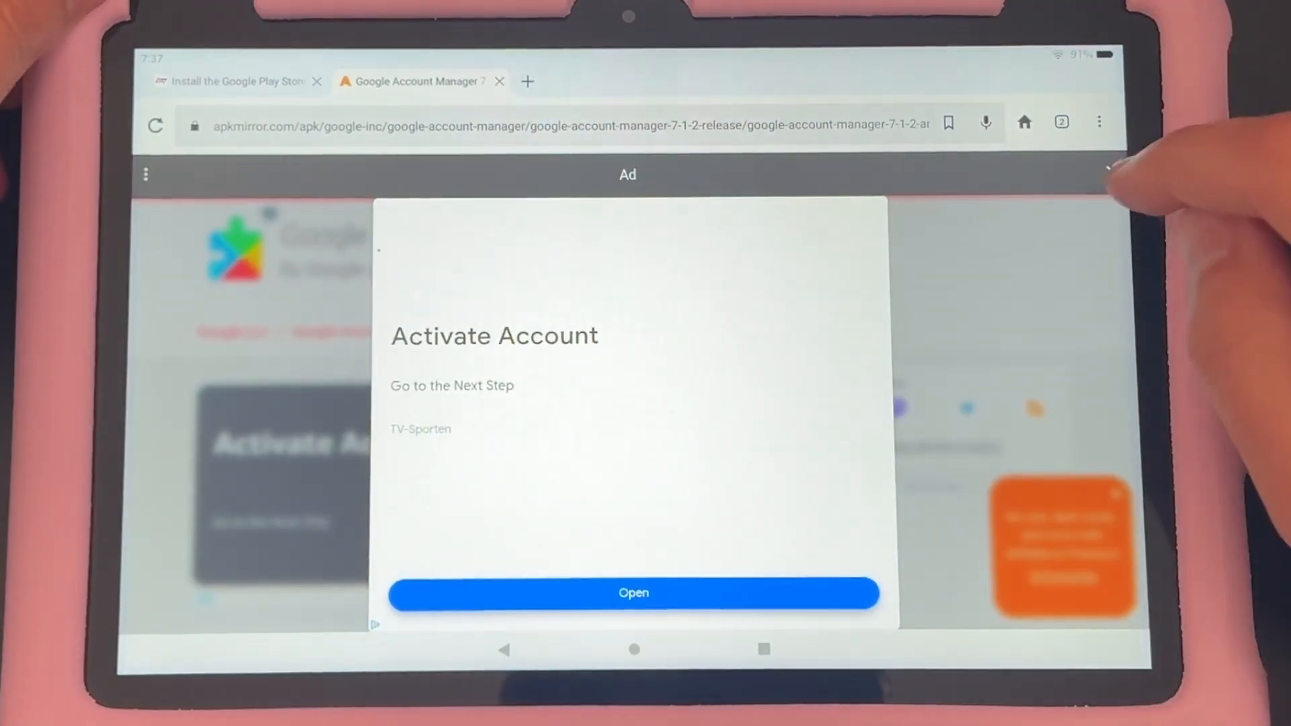
left_click(1112, 173)
scroll(1040, 453, "down", 5)
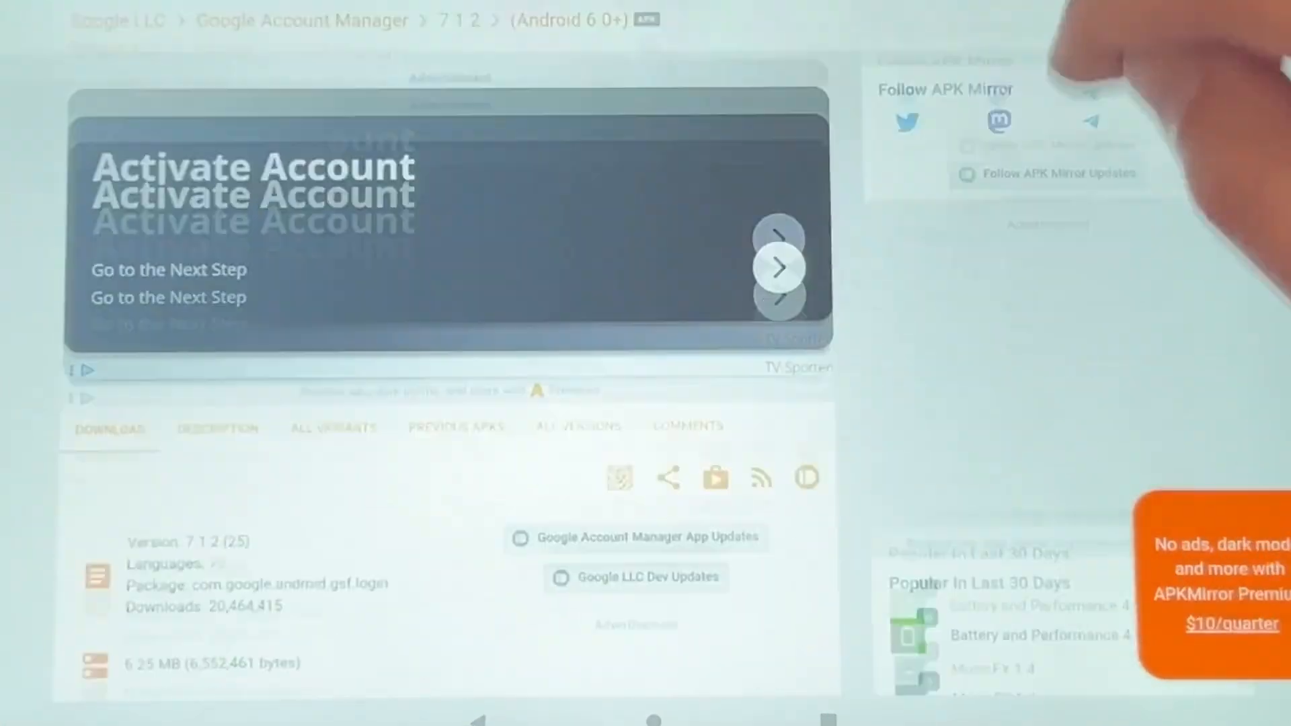
scroll(1039, 405, "down", 3)
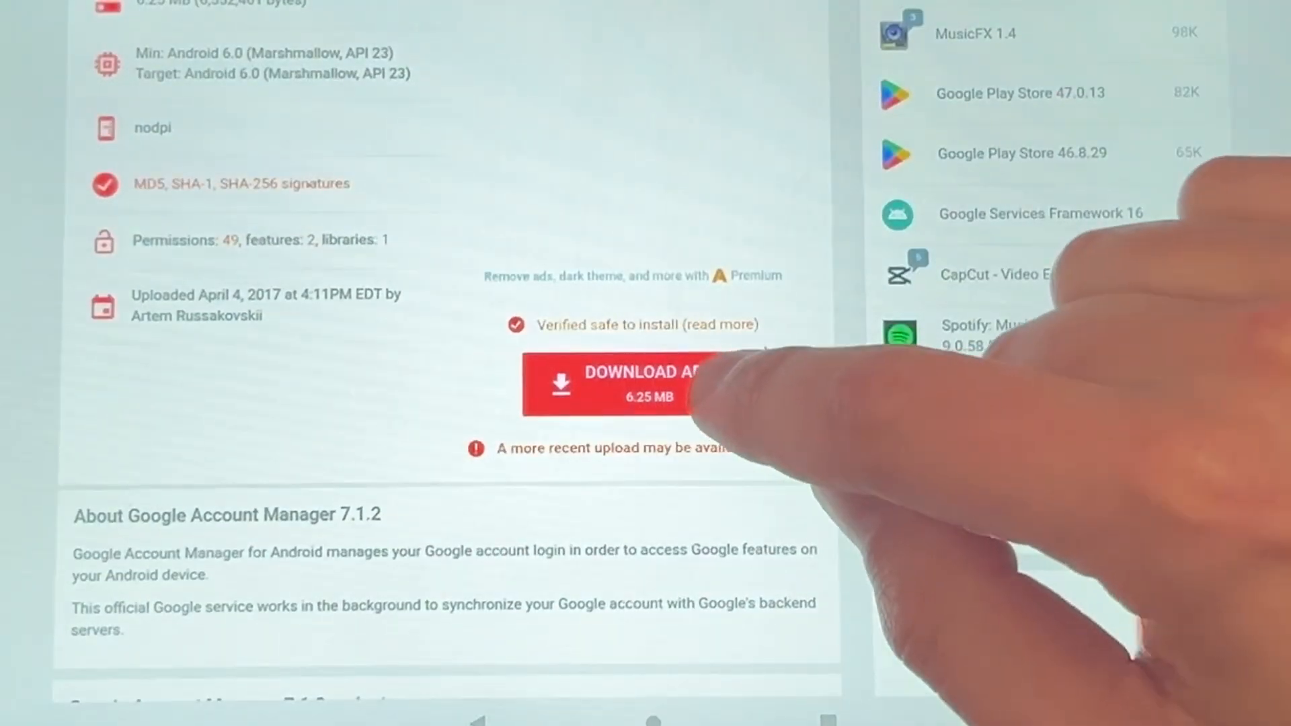
left_click(633, 384)
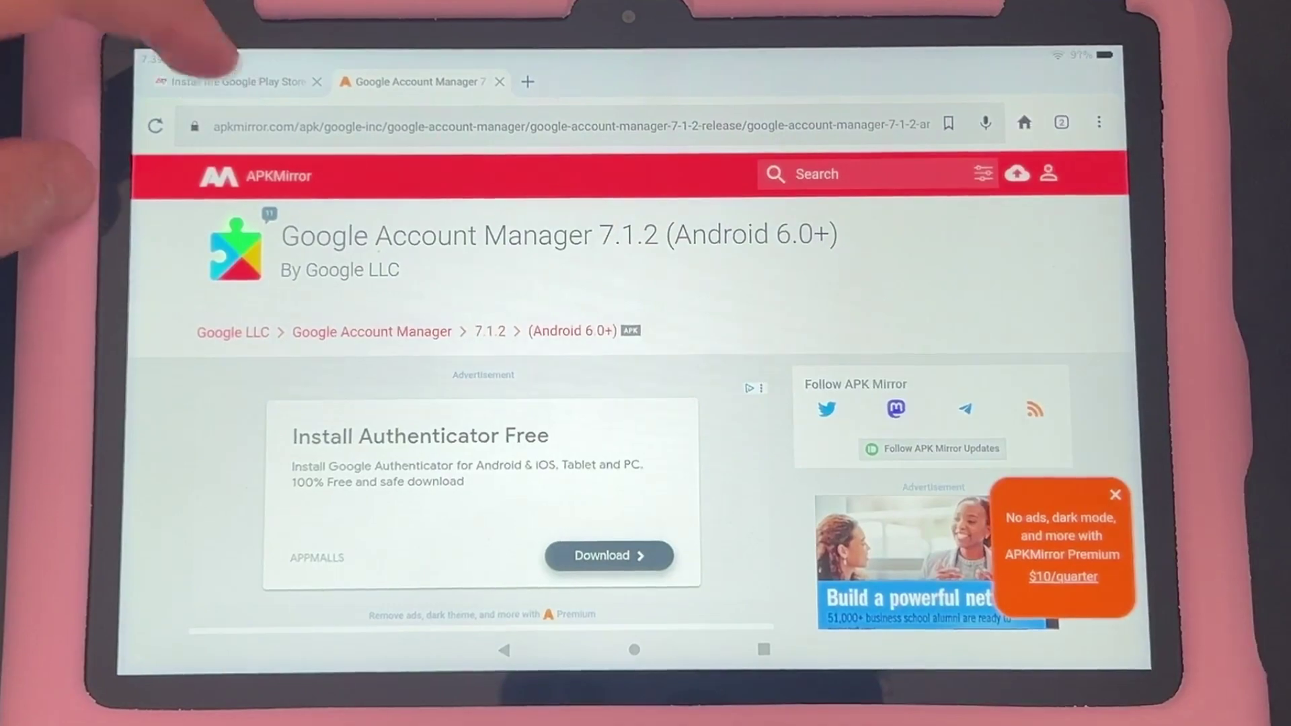
- Return to the Android Police article tab for the Google Services Framework links
left_click(237, 81)
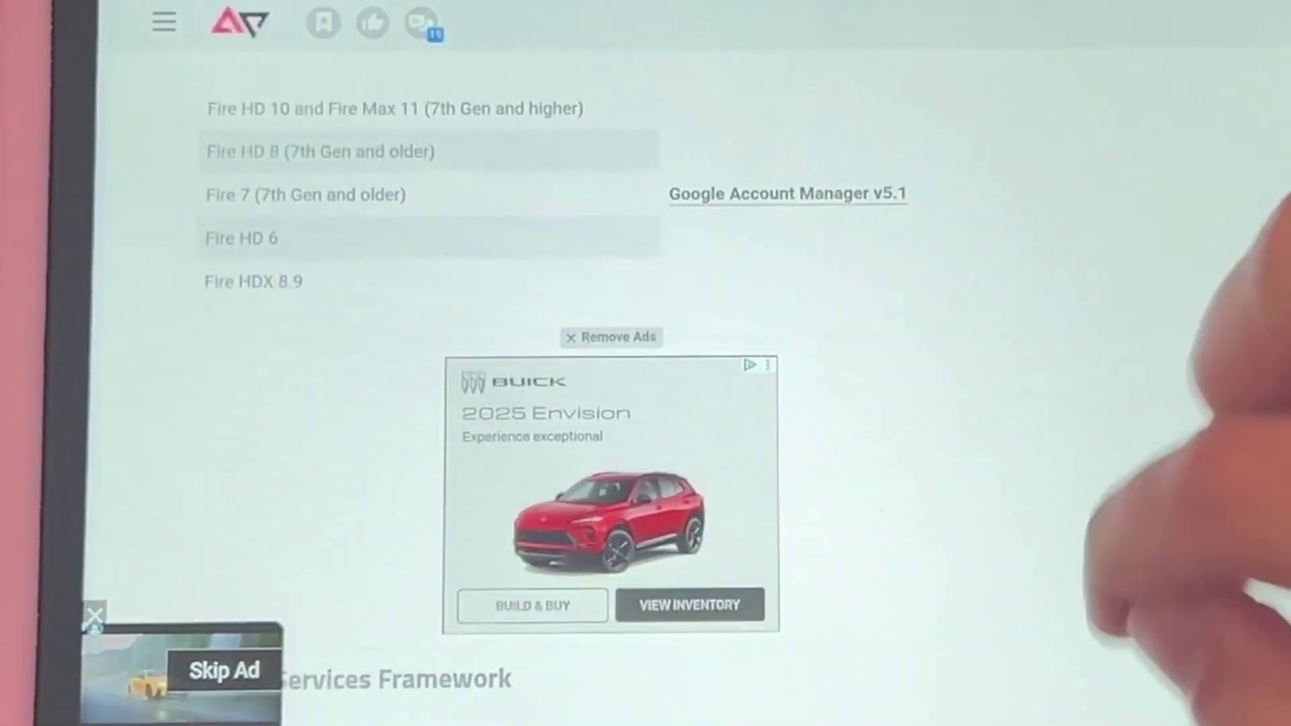
scroll(645, 403, "down", 5)
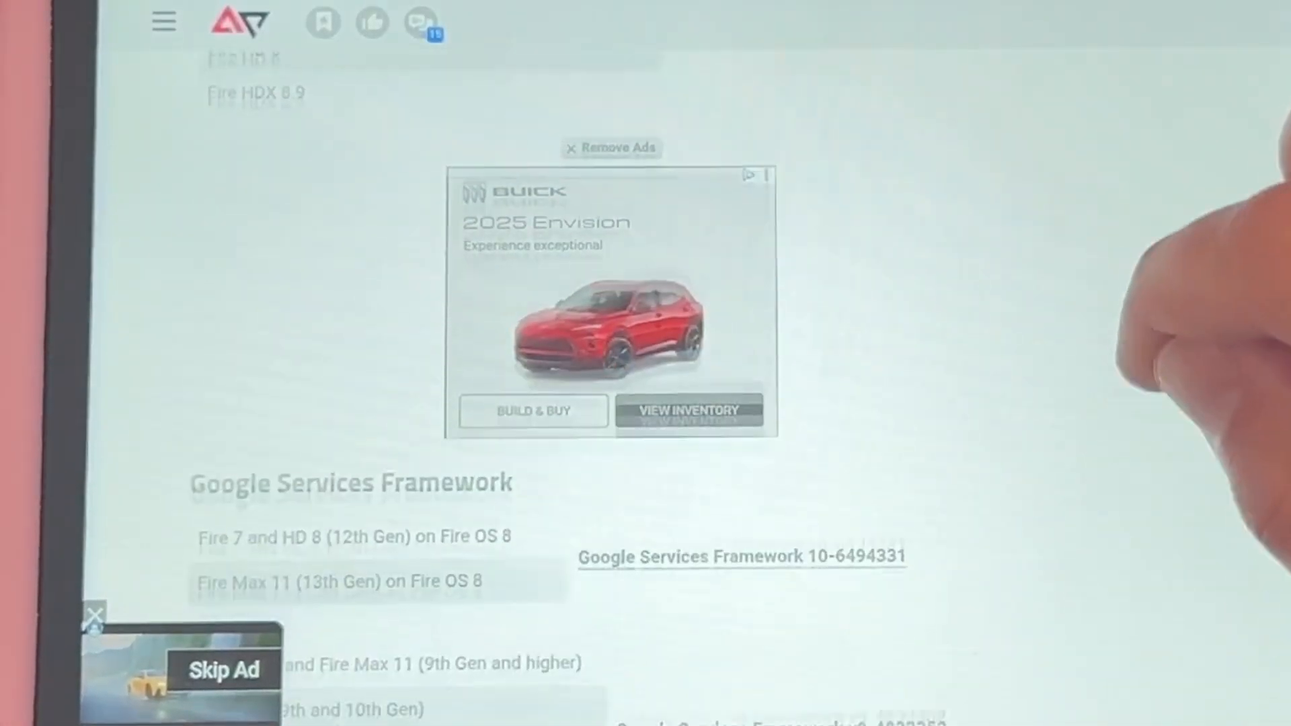
scroll(645, 403, "down", 5)
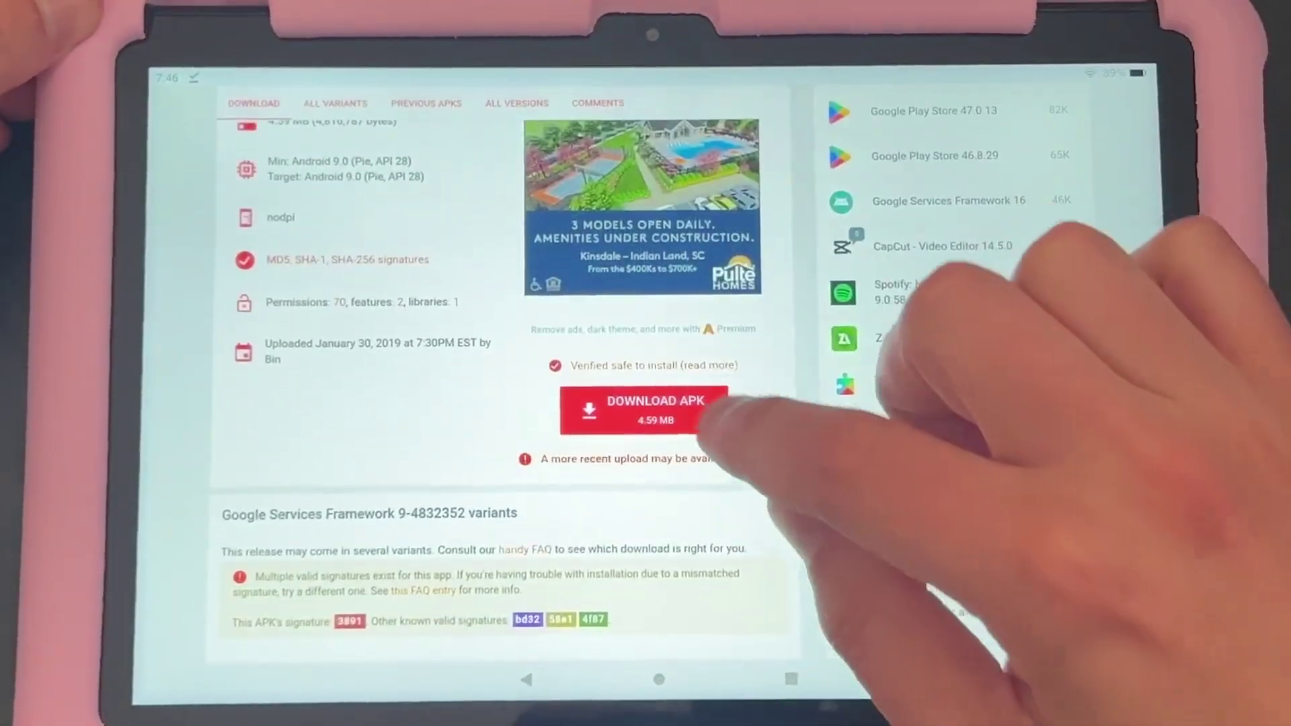
- Download the Google Services Framework 9-4832352 APK, dismissing the ad
left_click(644, 421)
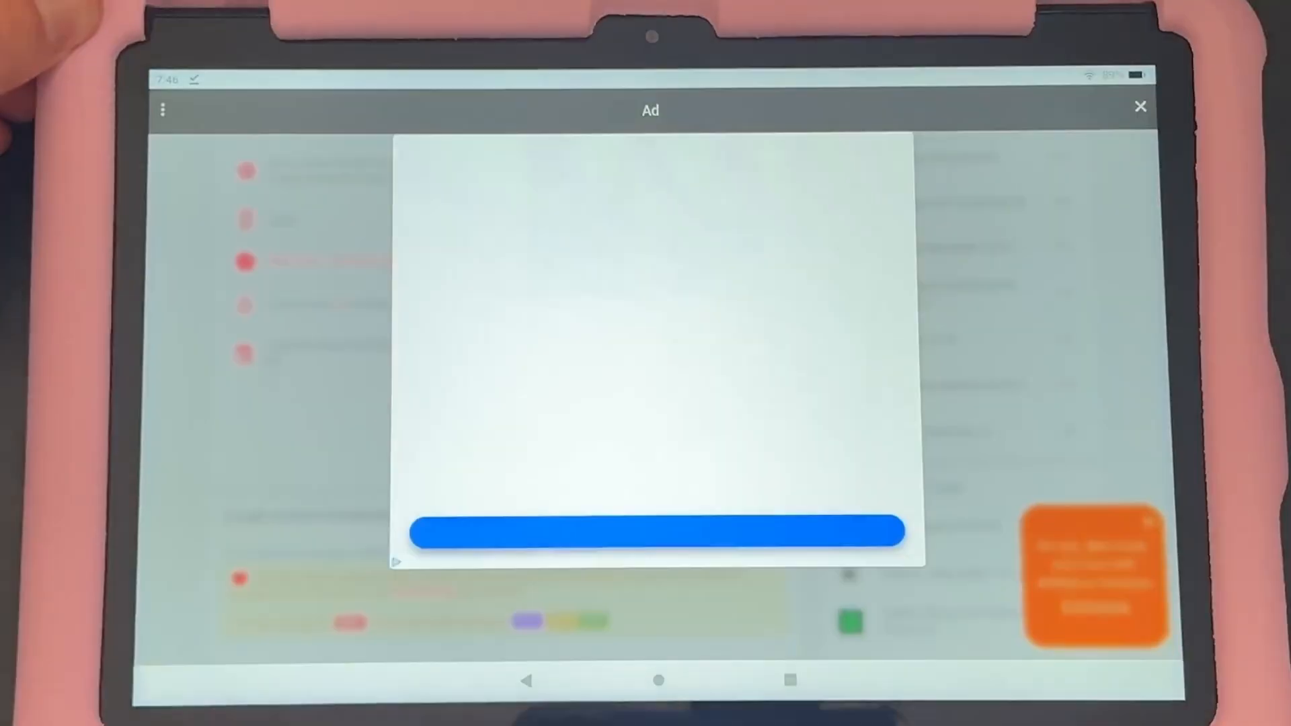
left_click(1143, 103)
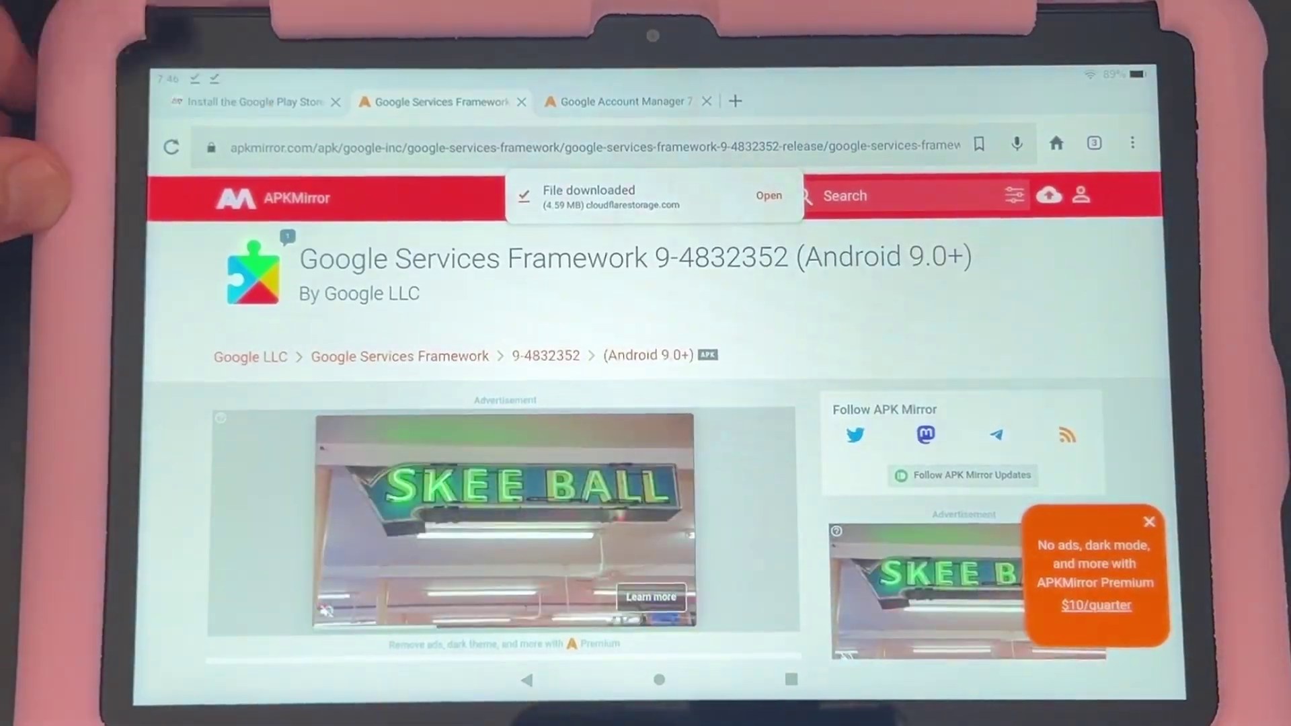
- From the guide, download the Google Play services 25.26.35 APK for Fire HD 10
left_click(292, 102)
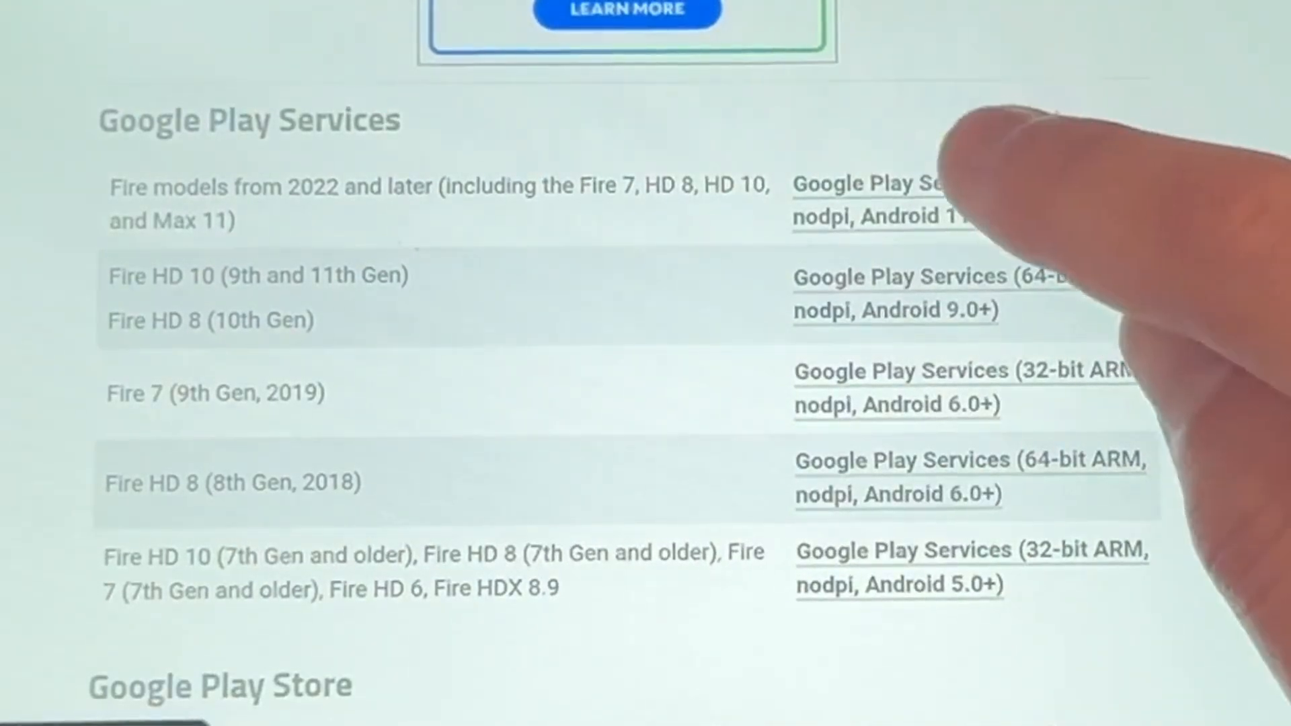
left_click(967, 198)
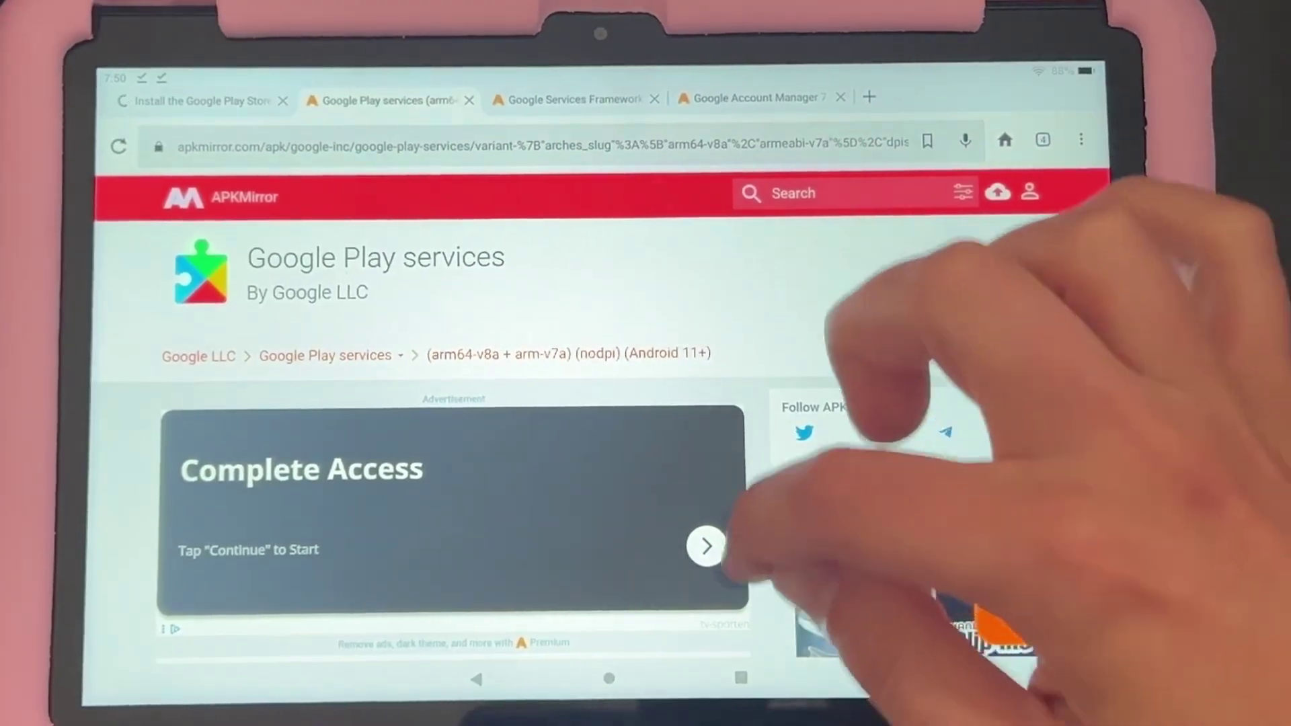
scroll(887, 454, "down", 5)
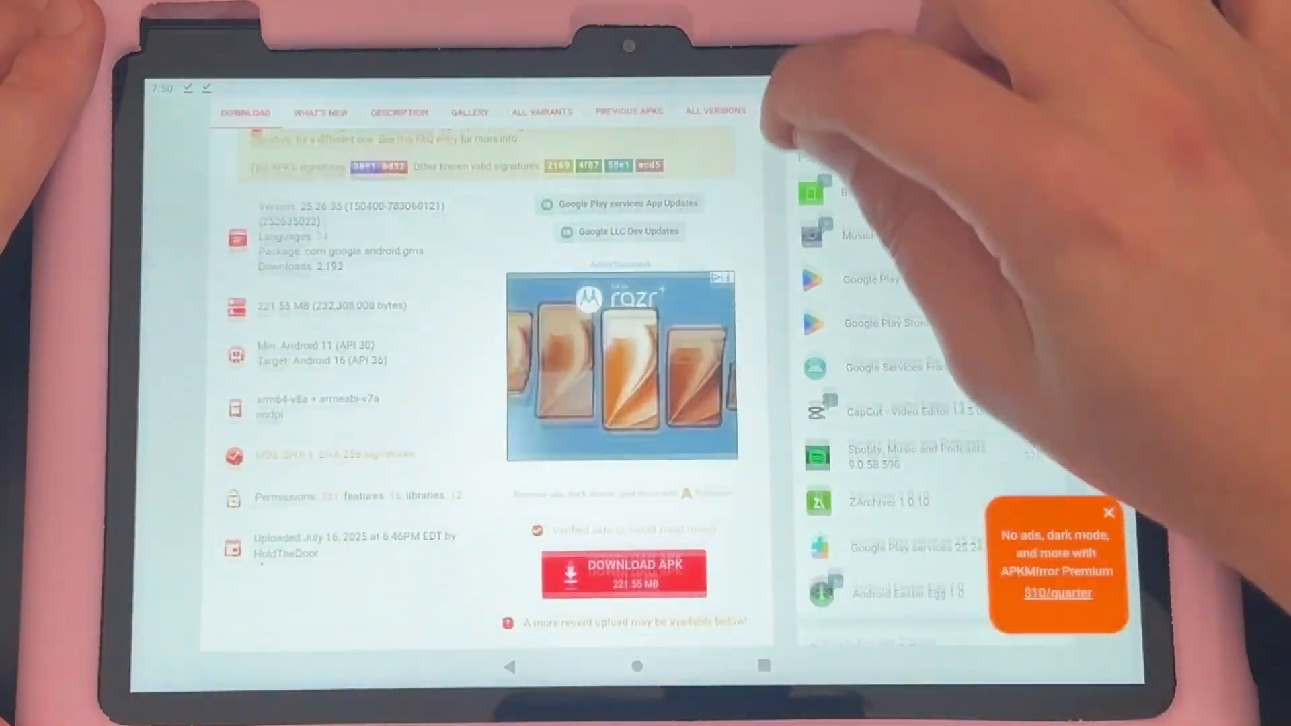
scroll(909, 353, "down", 2)
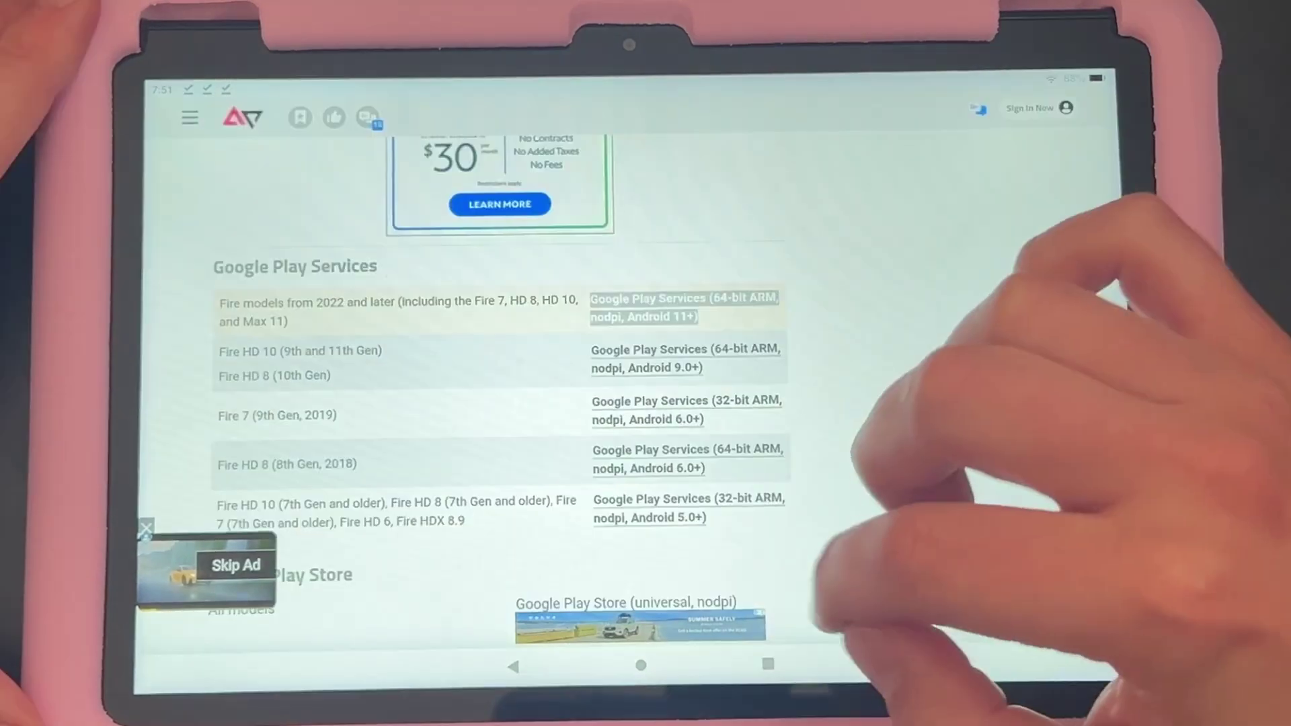
scroll(908, 403, "down", 5)
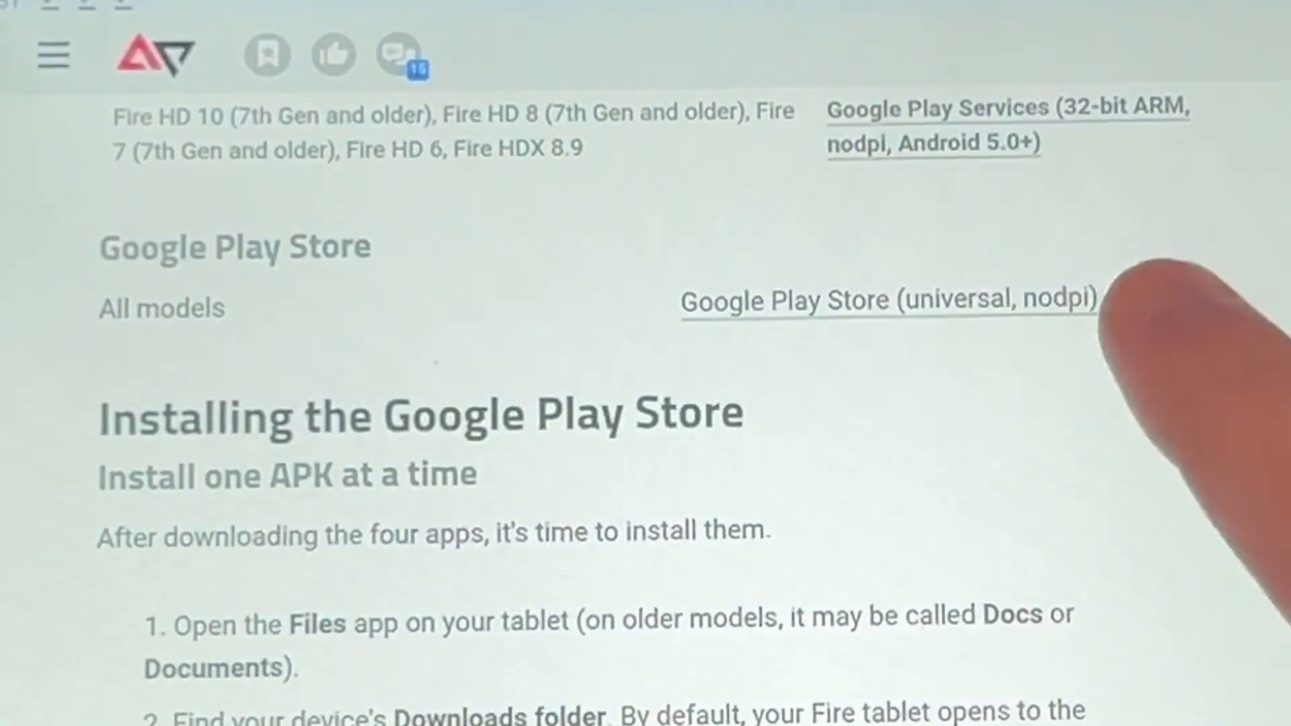
- Start downloading the universal Google Play Store 47.1.21-31 APK from APKMirror
left_click(837, 299)
scroll(907, 404, "down", 5)
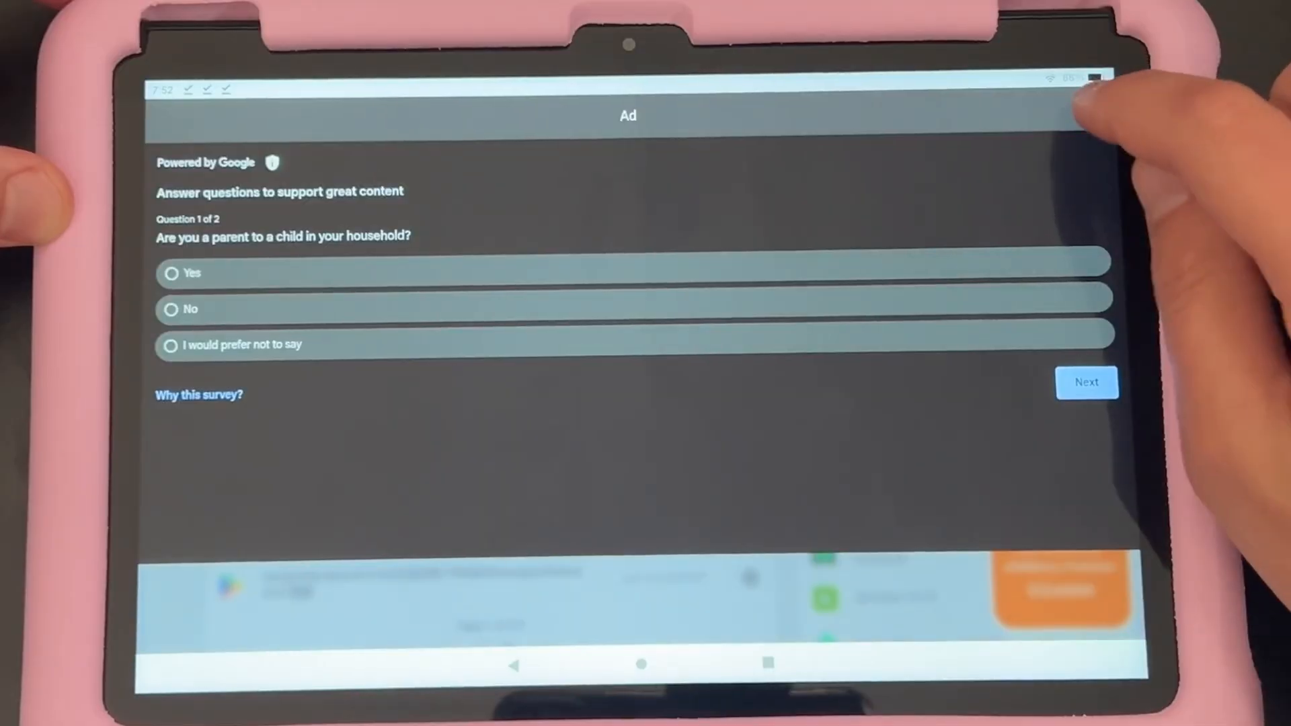
left_click(1099, 109)
scroll(908, 403, "down", 5)
scroll(908, 403, "down", 3)
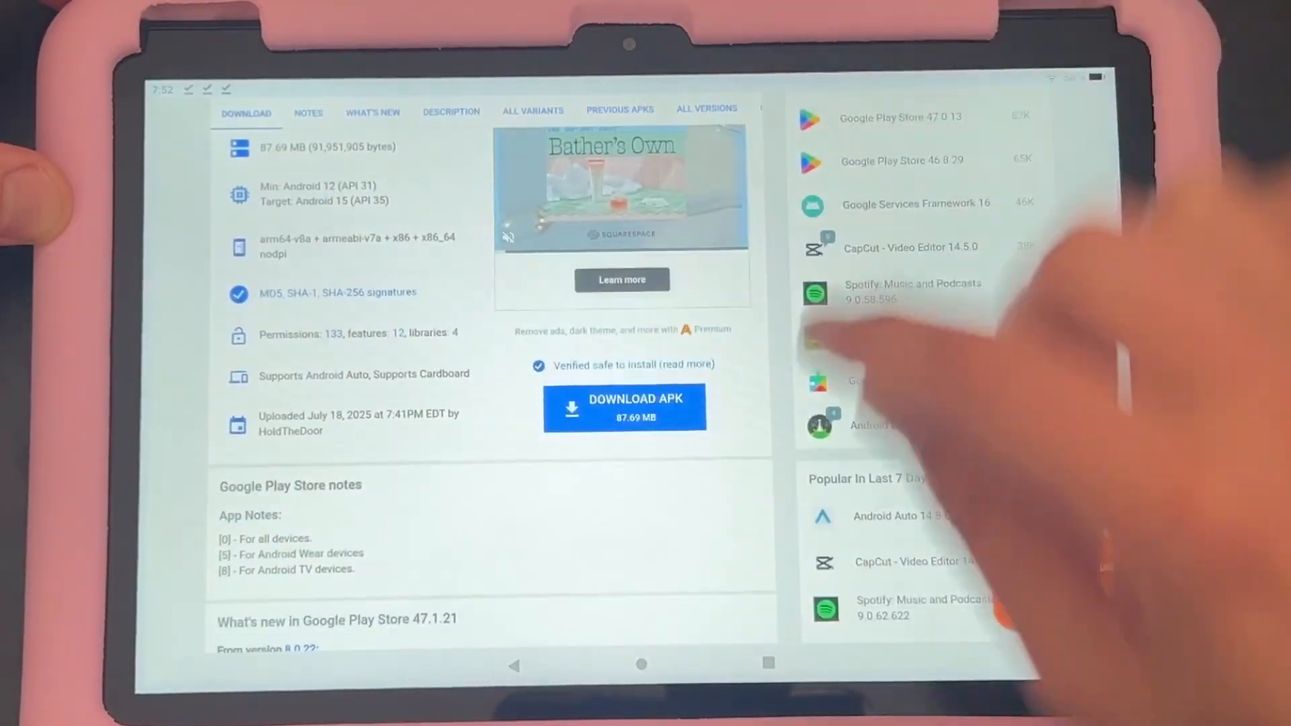
left_click(624, 408)
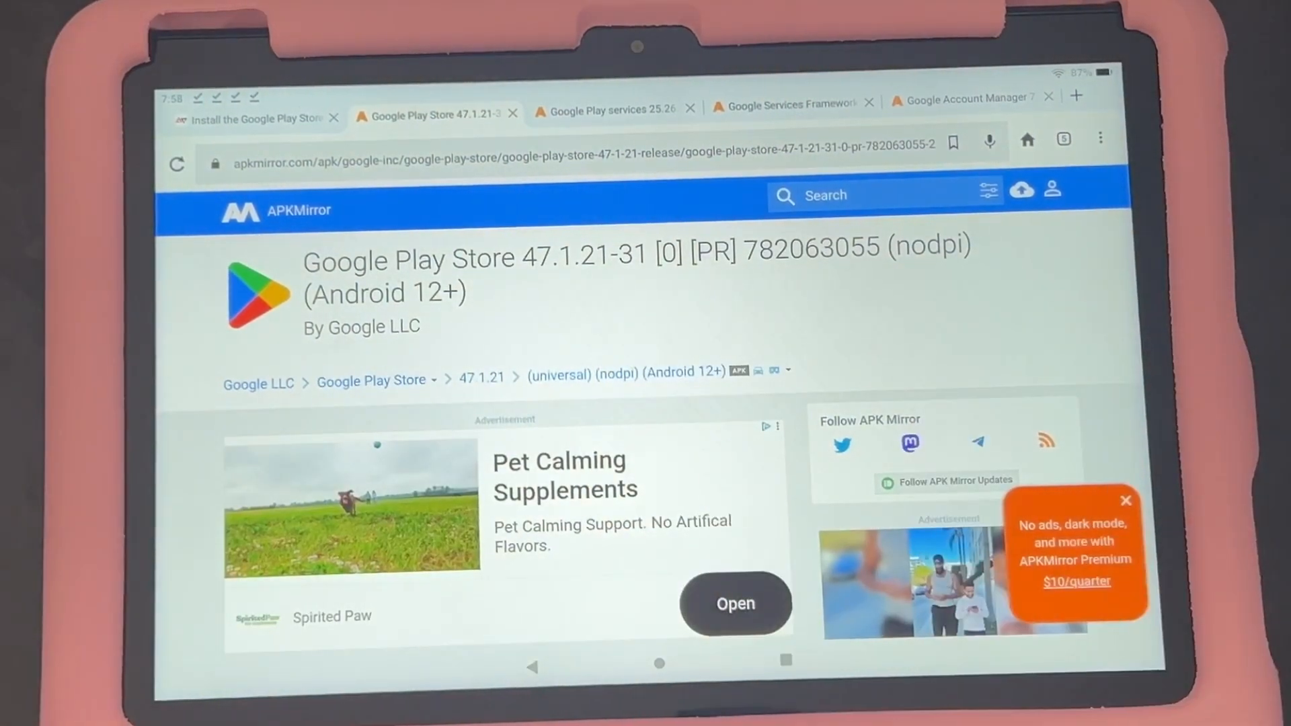
- From Home search, launch the Files app to view the four downloaded APKs
left_click(658, 663)
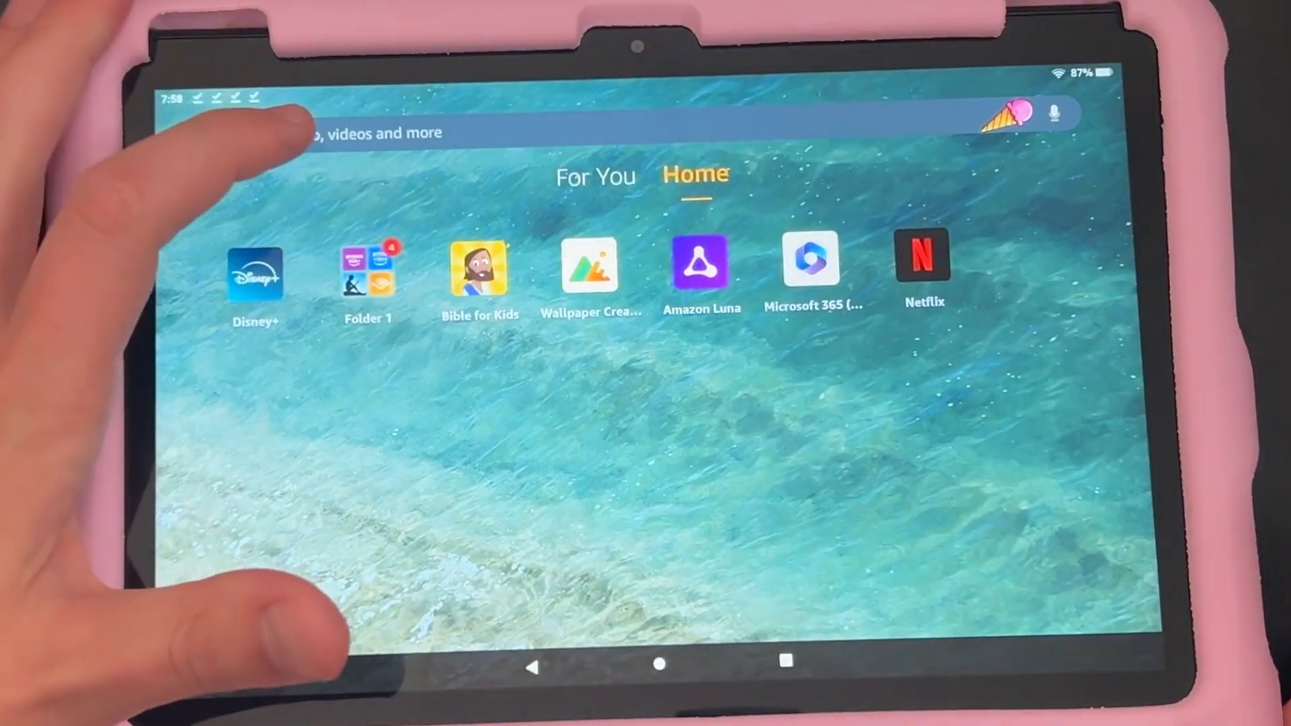
left_click(303, 131)
left_click(261, 179)
type("files")
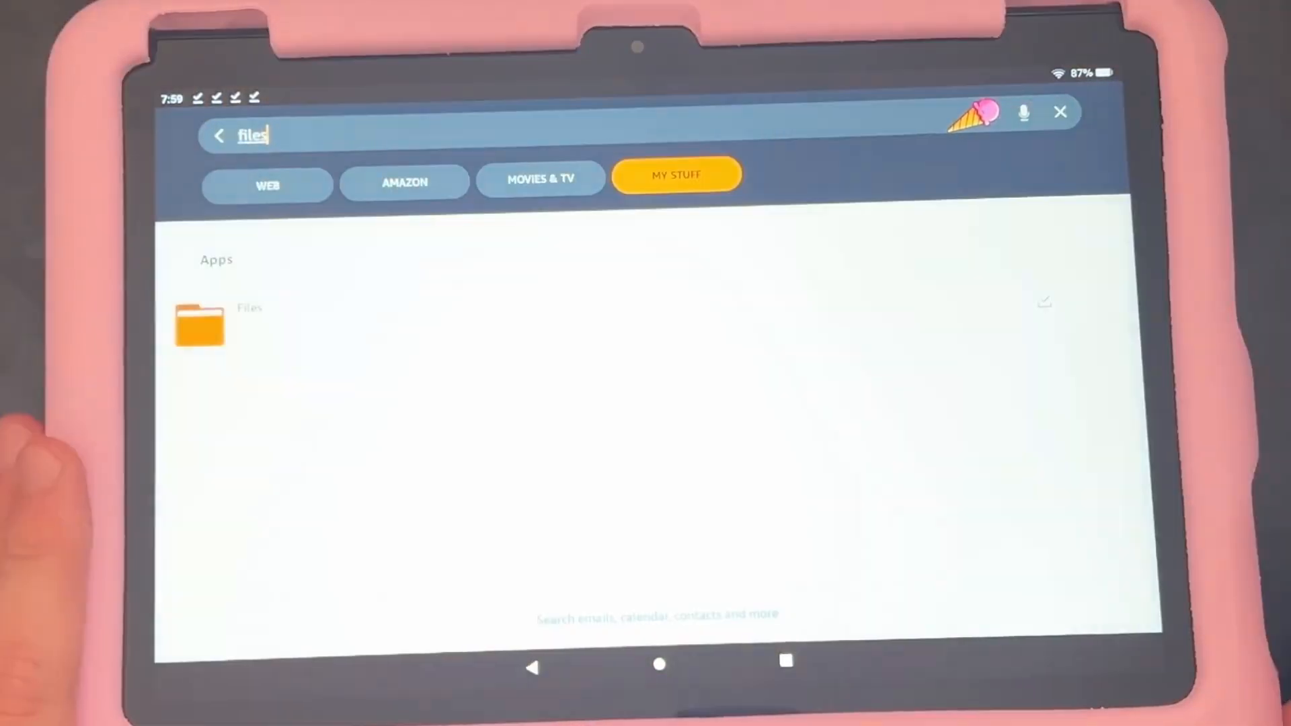
left_click(200, 325)
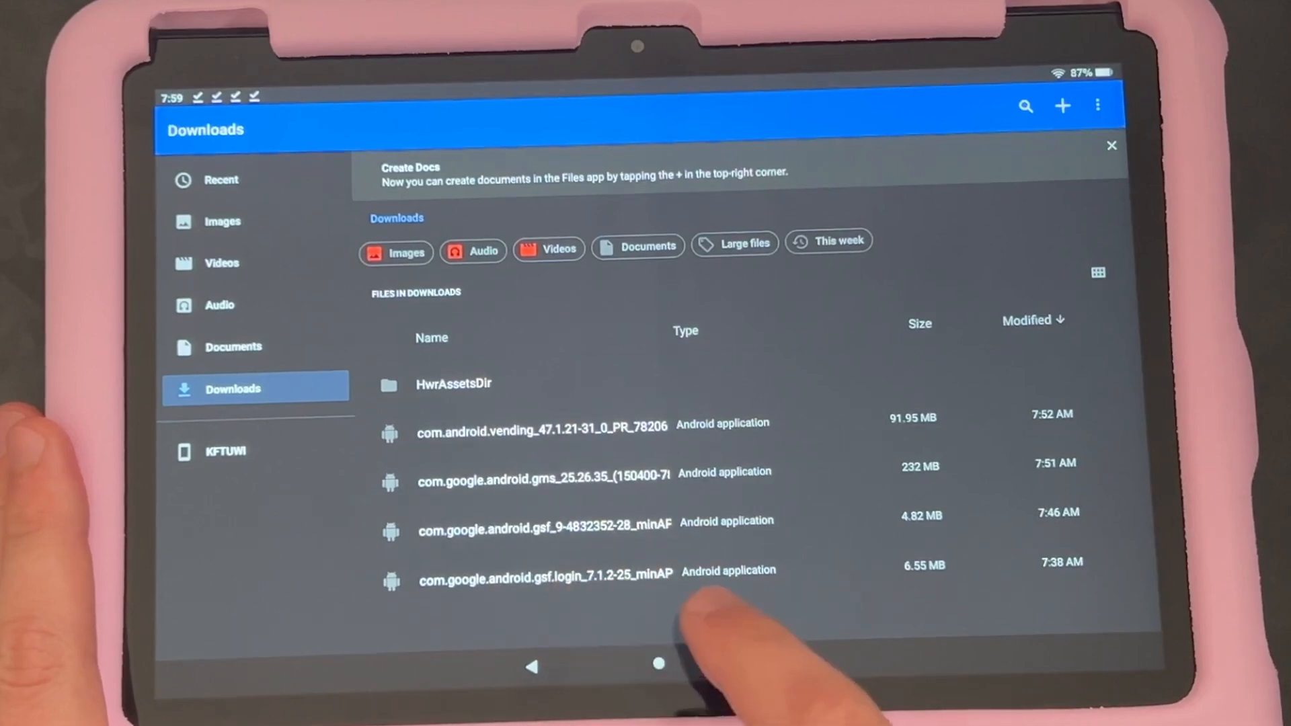
- Install the Google Account Manager (gsf.login) APK, accepting the unknown-app risk warning
left_click(545, 578)
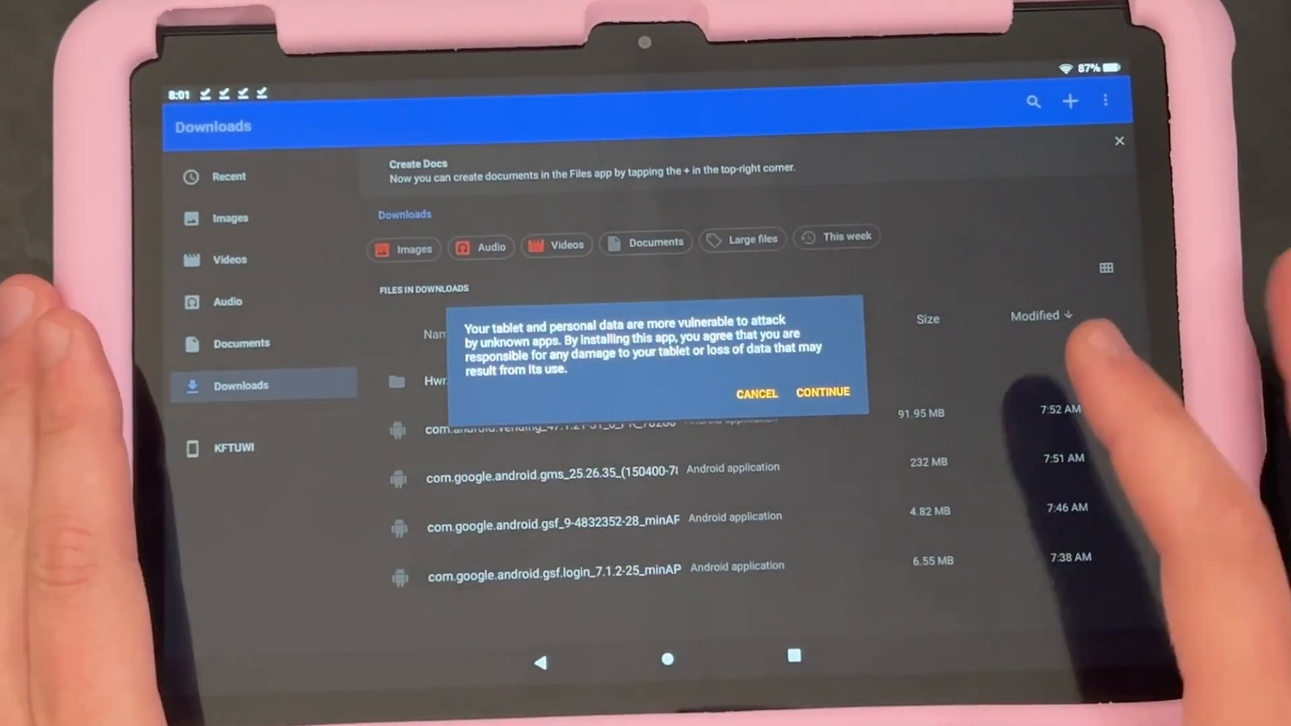
left_click(823, 392)
left_click(828, 394)
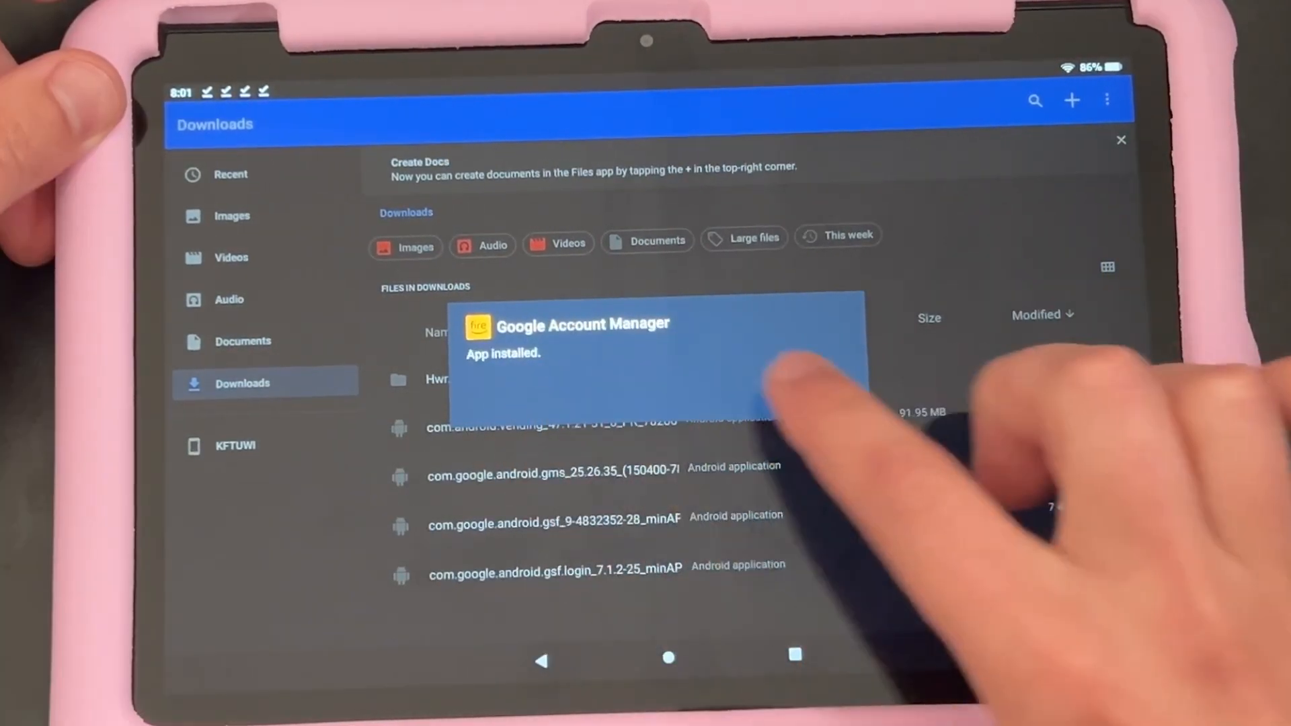
left_click(828, 395)
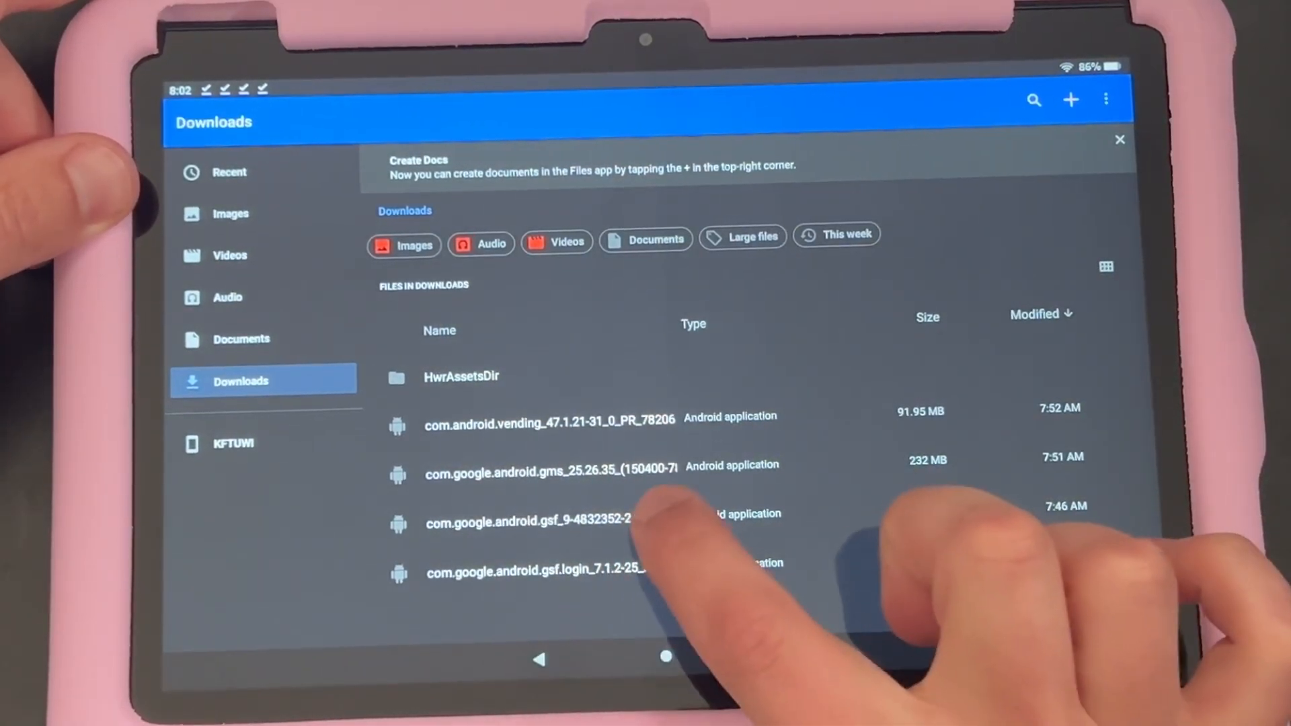
- Install the Google Services Framework (gsf) and Google Play services (gms) APKs from Downloads
left_click(552, 520)
left_click(823, 392)
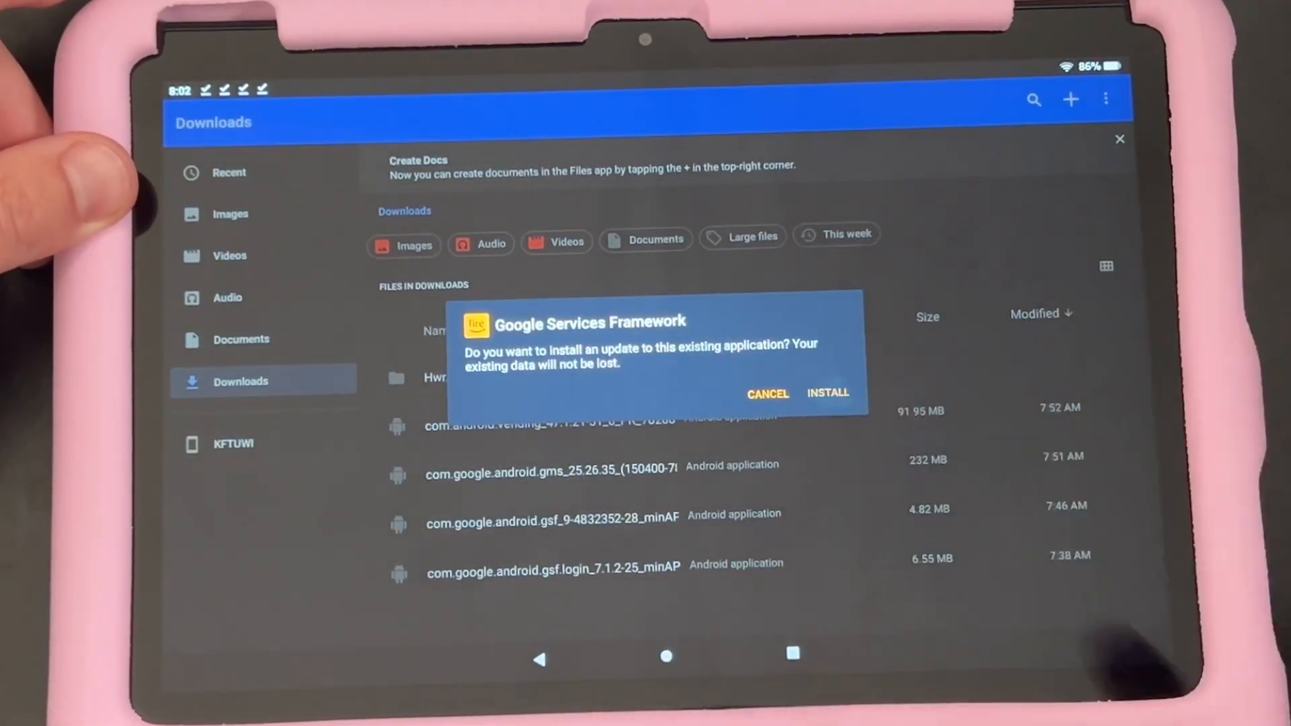
left_click(797, 393)
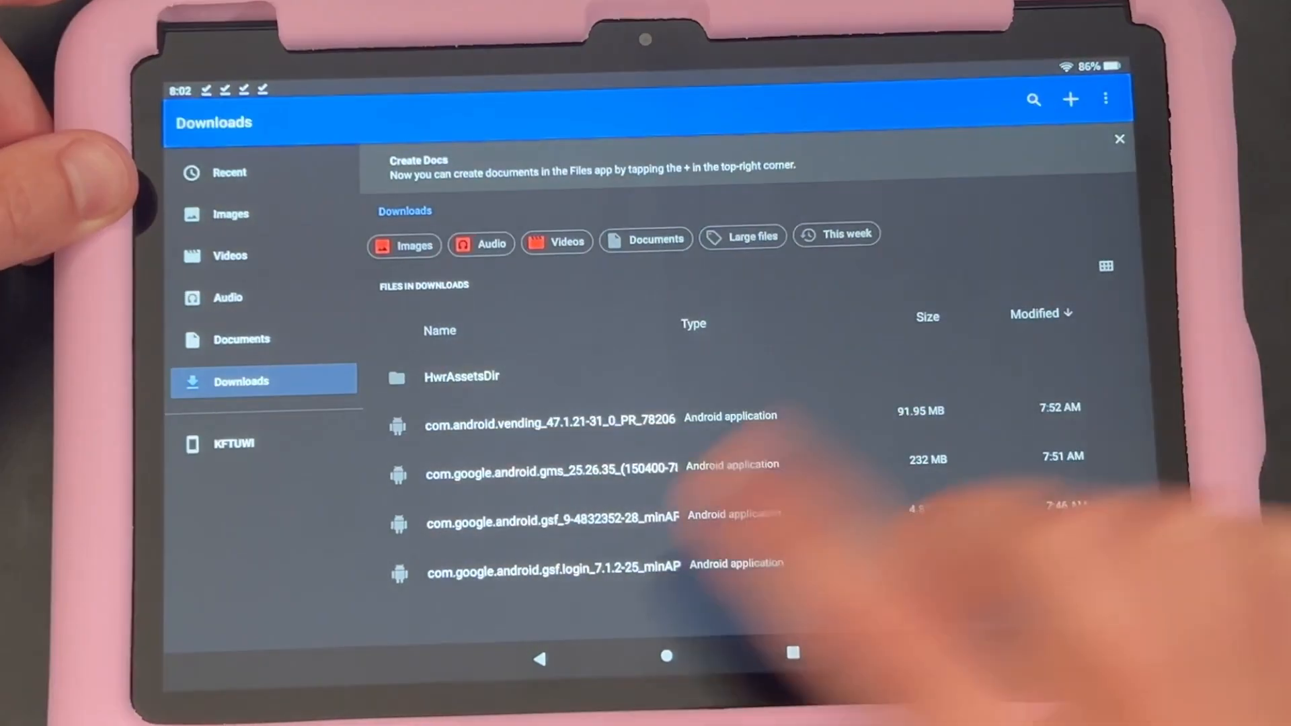
left_click(566, 472)
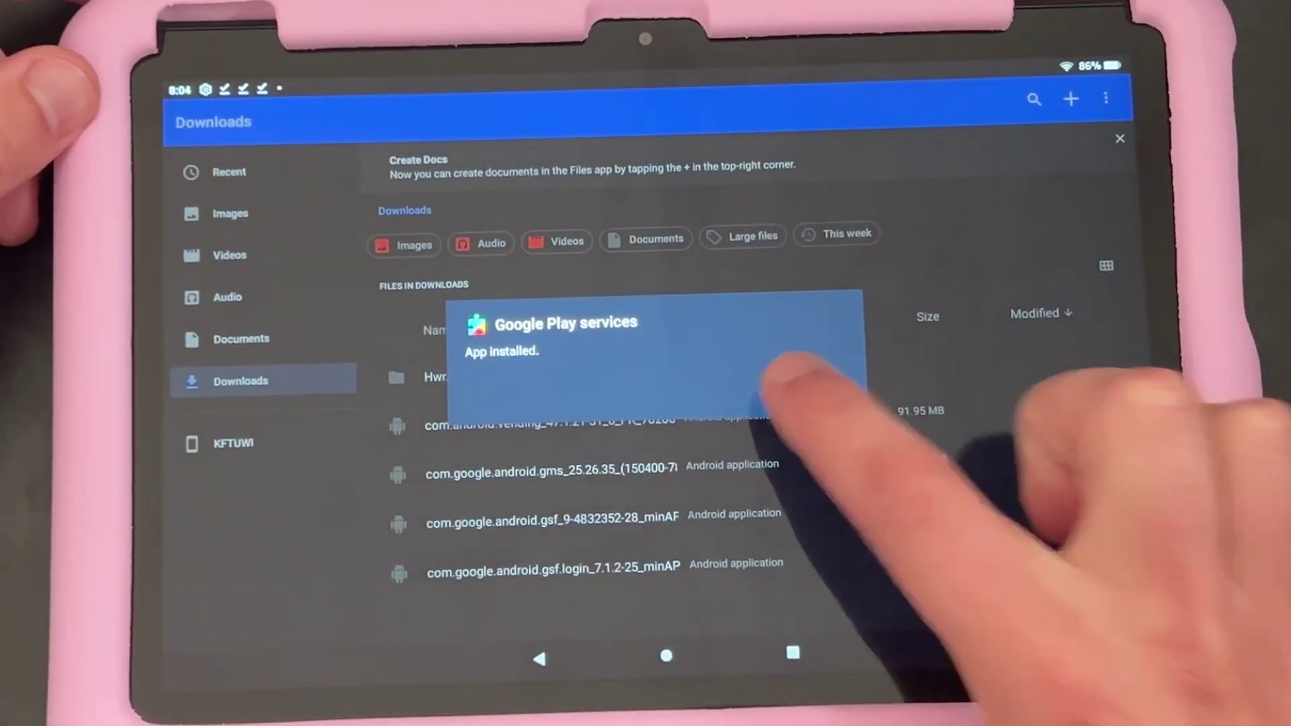
left_click(822, 392)
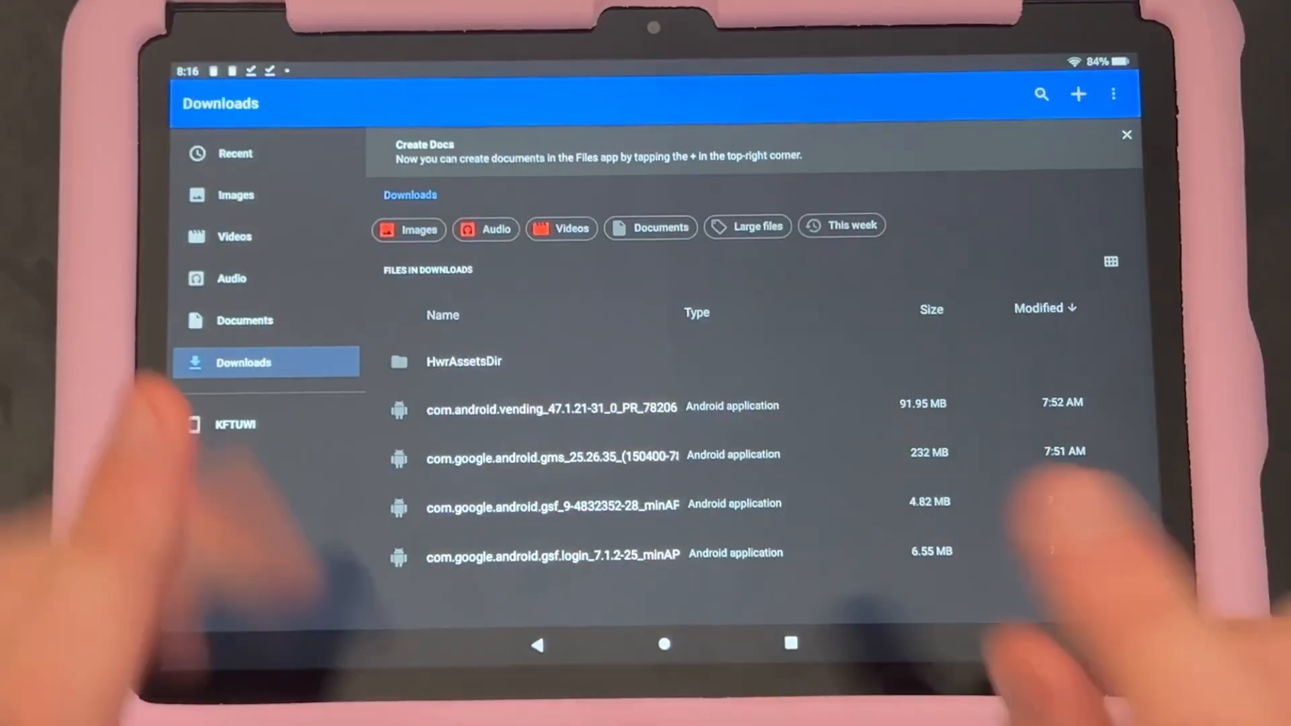
- Attempt the com.android.vending APK install, dismiss the parsing error and bring up recent apps
left_click(551, 407)
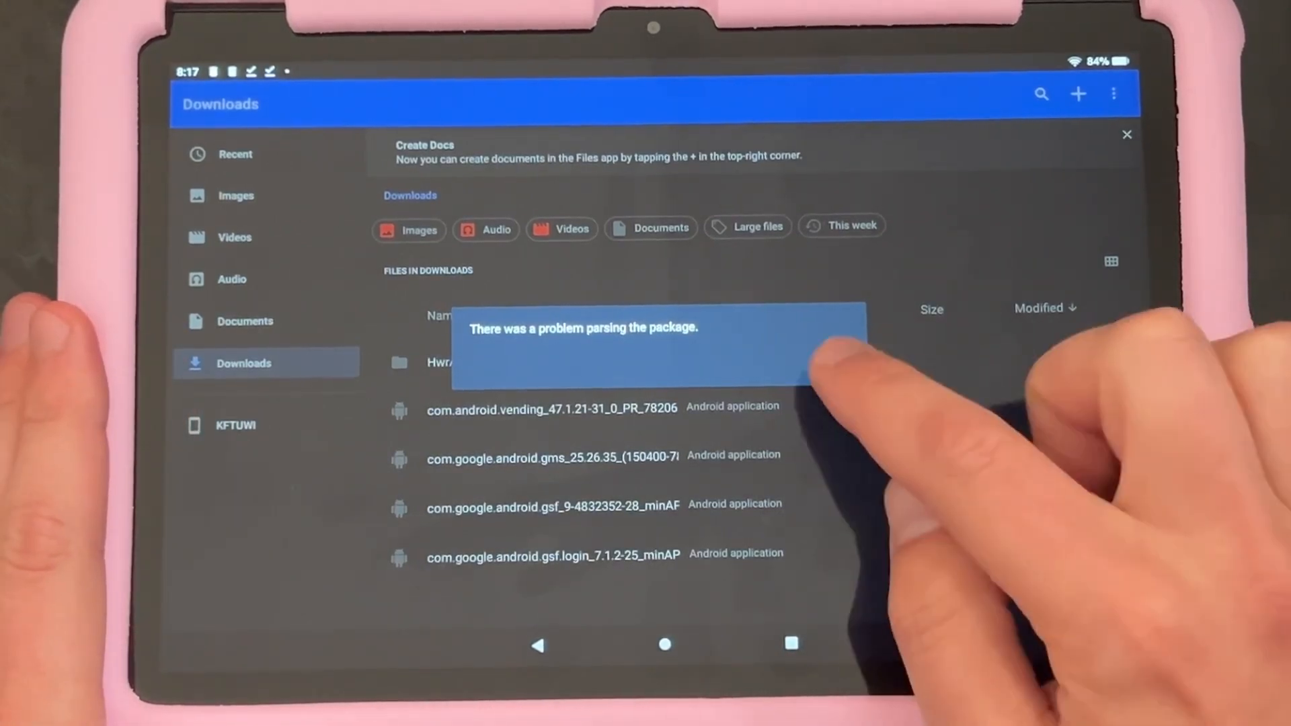
left_click(827, 359)
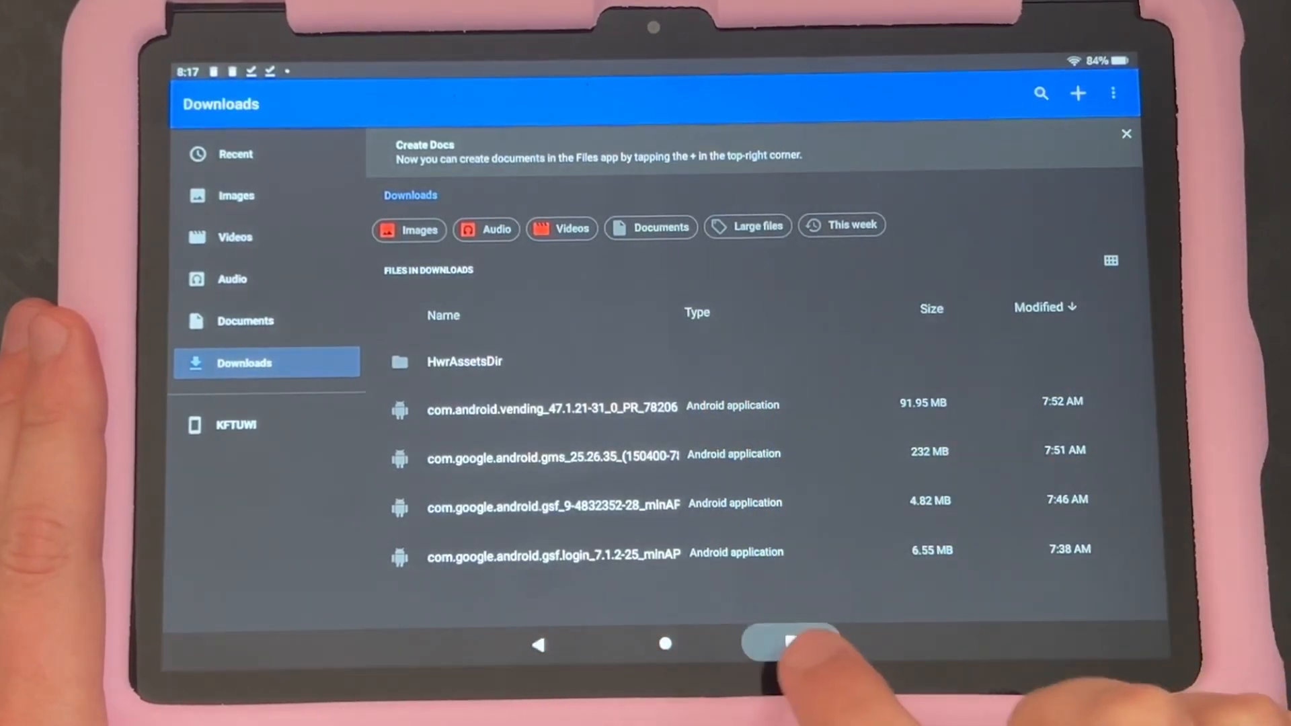
left_click(792, 642)
- Download the Google Play Store 47.1.21-29 (Android 10+) APK despite the harmful-file warning
left_click_drag(404, 454, 706, 454)
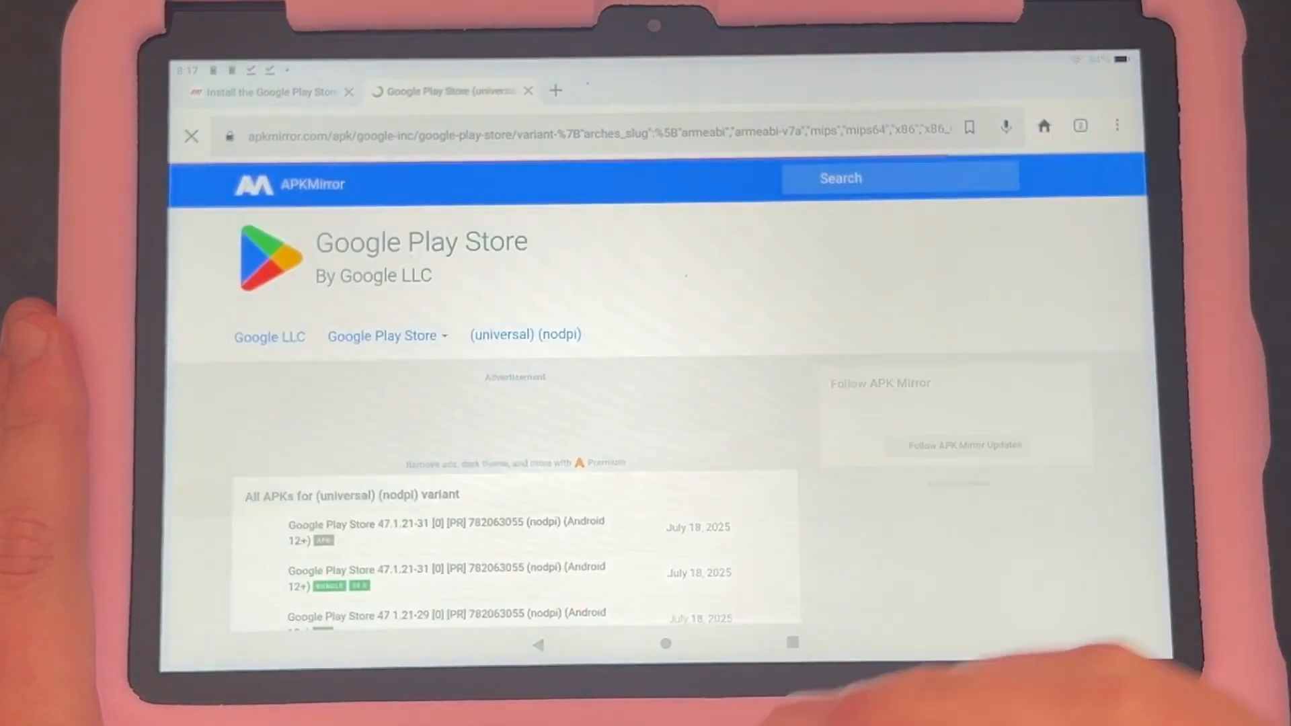
scroll(645, 454, "down", 5)
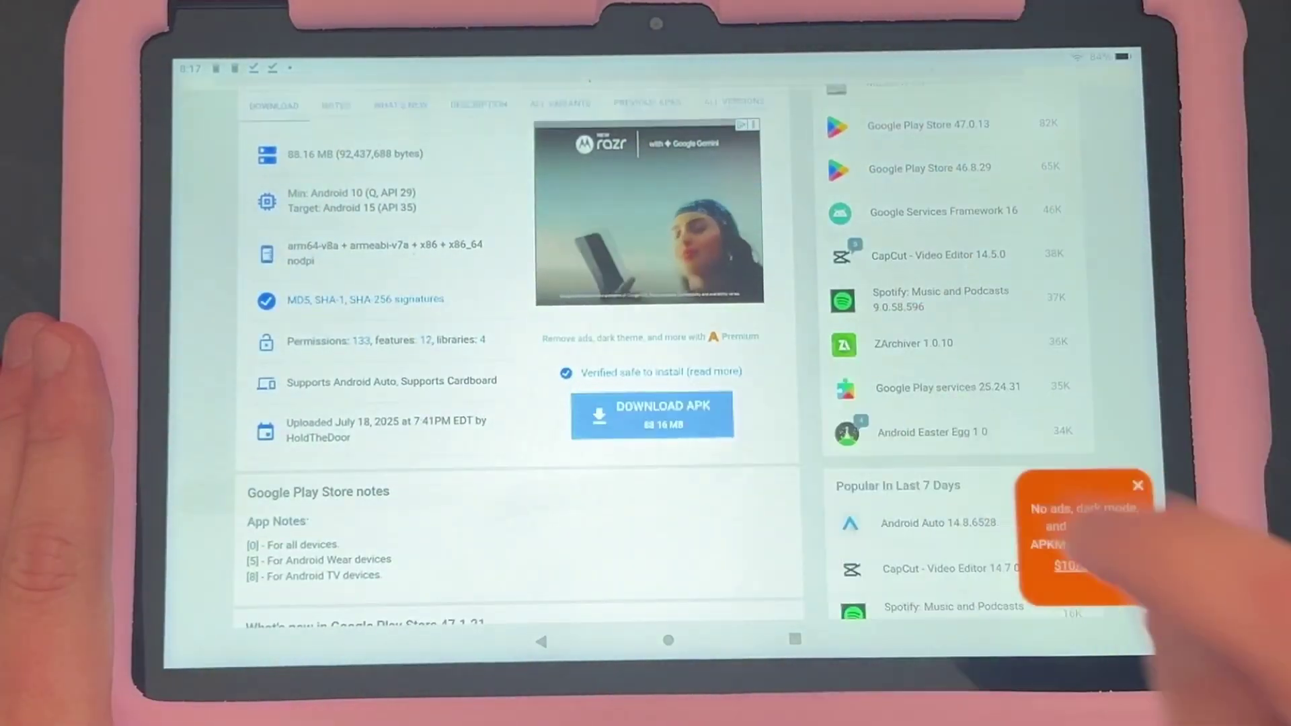
left_click(655, 611)
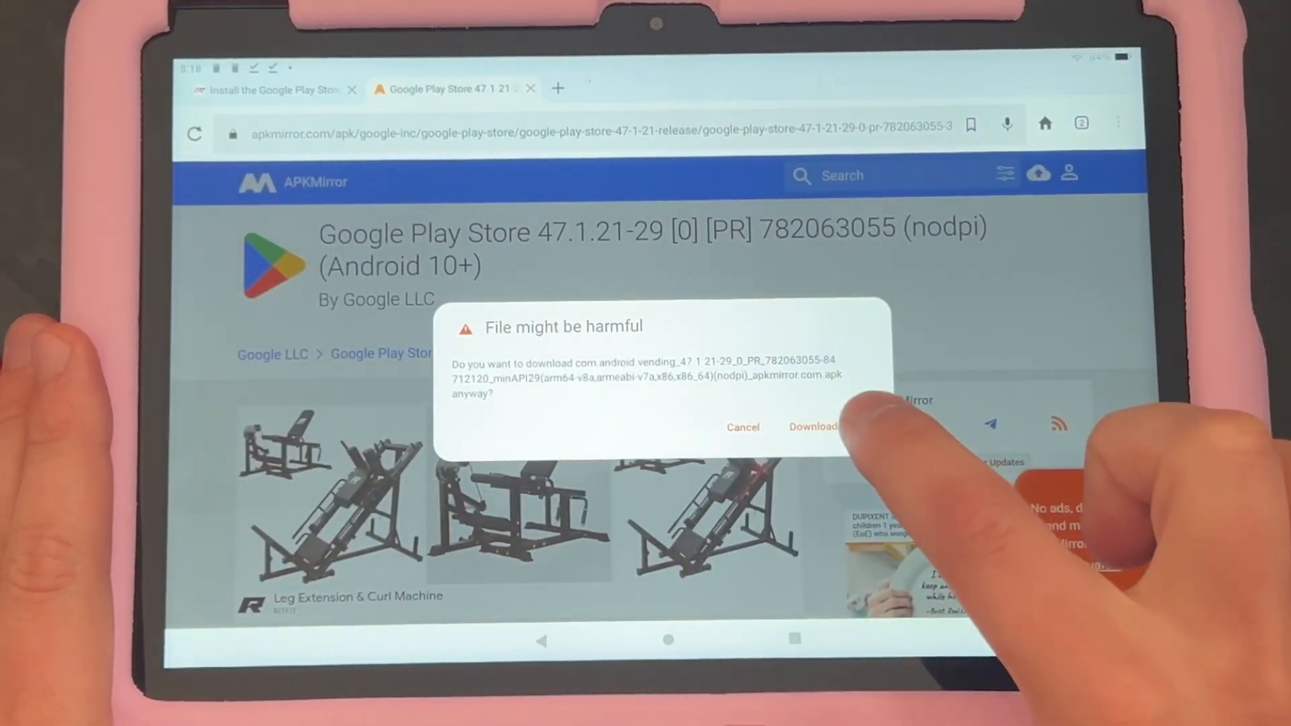
left_click(827, 426)
left_click(795, 639)
- Return to Files' Downloads folder and start installing the Play Store 47.1.21-29 APK
left_click(657, 403)
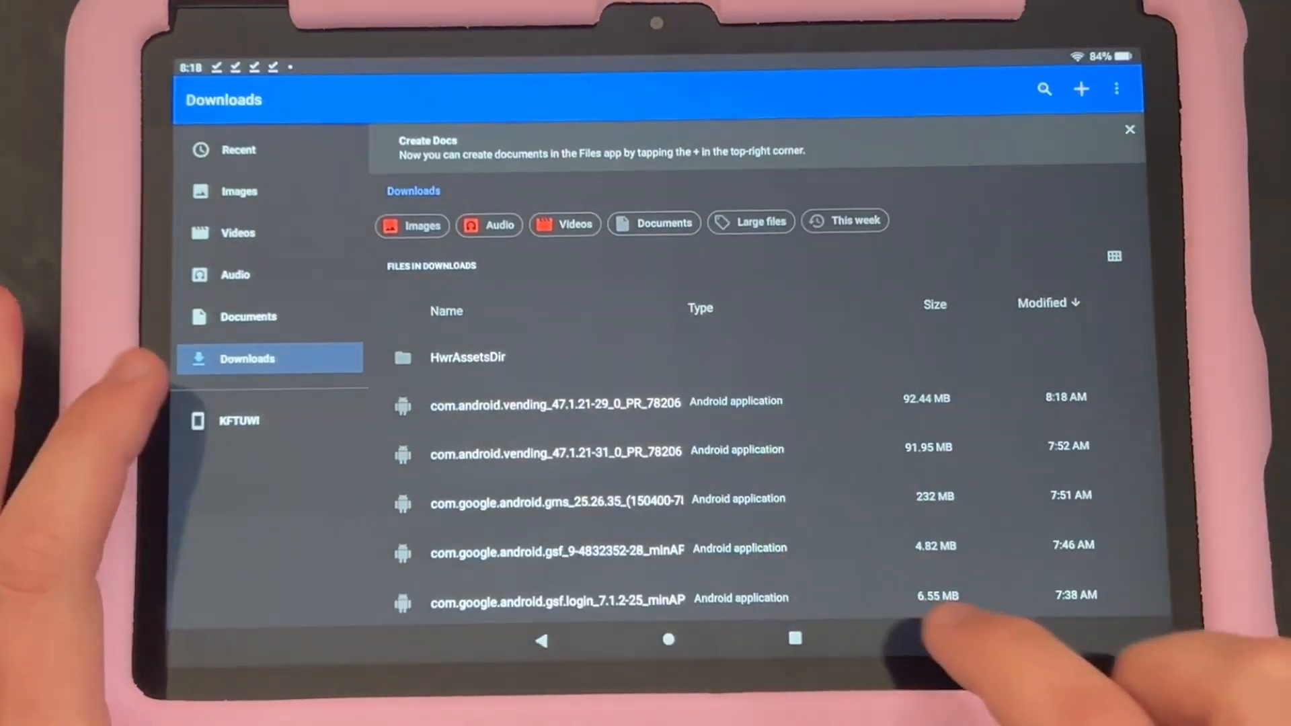
left_click(248, 317)
left_click(248, 359)
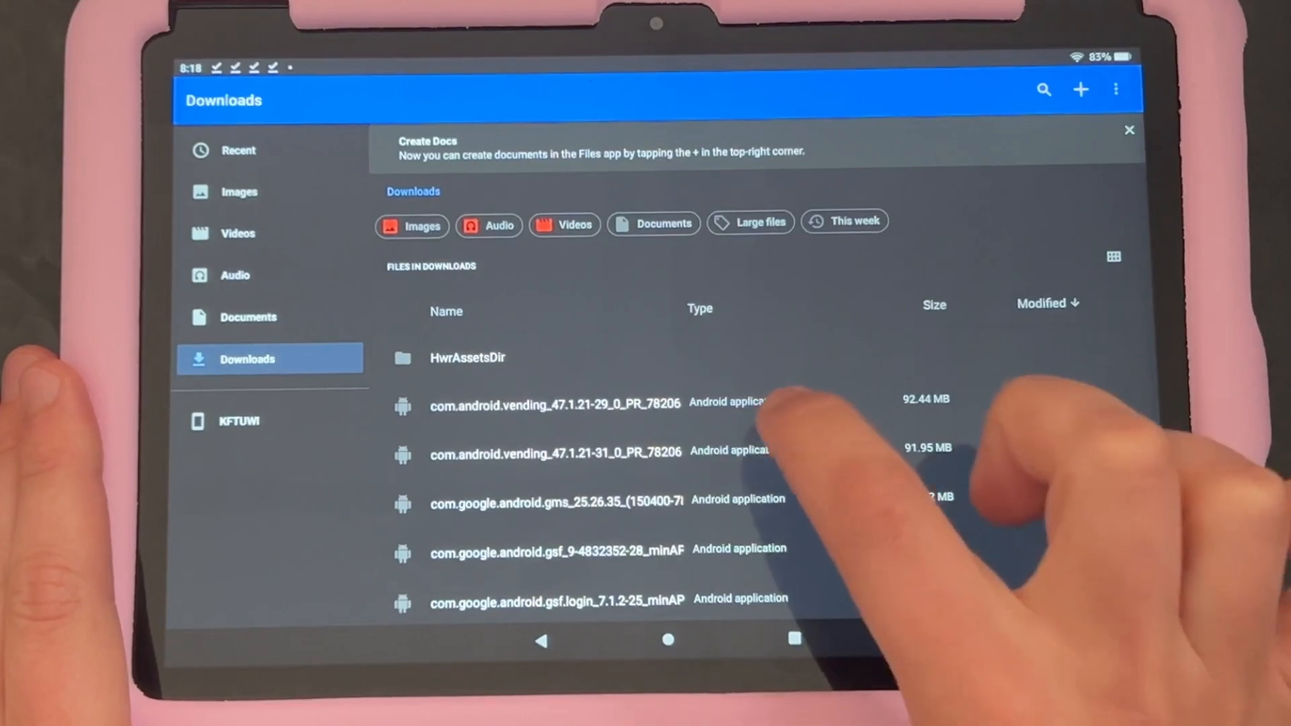
left_click(736, 401)
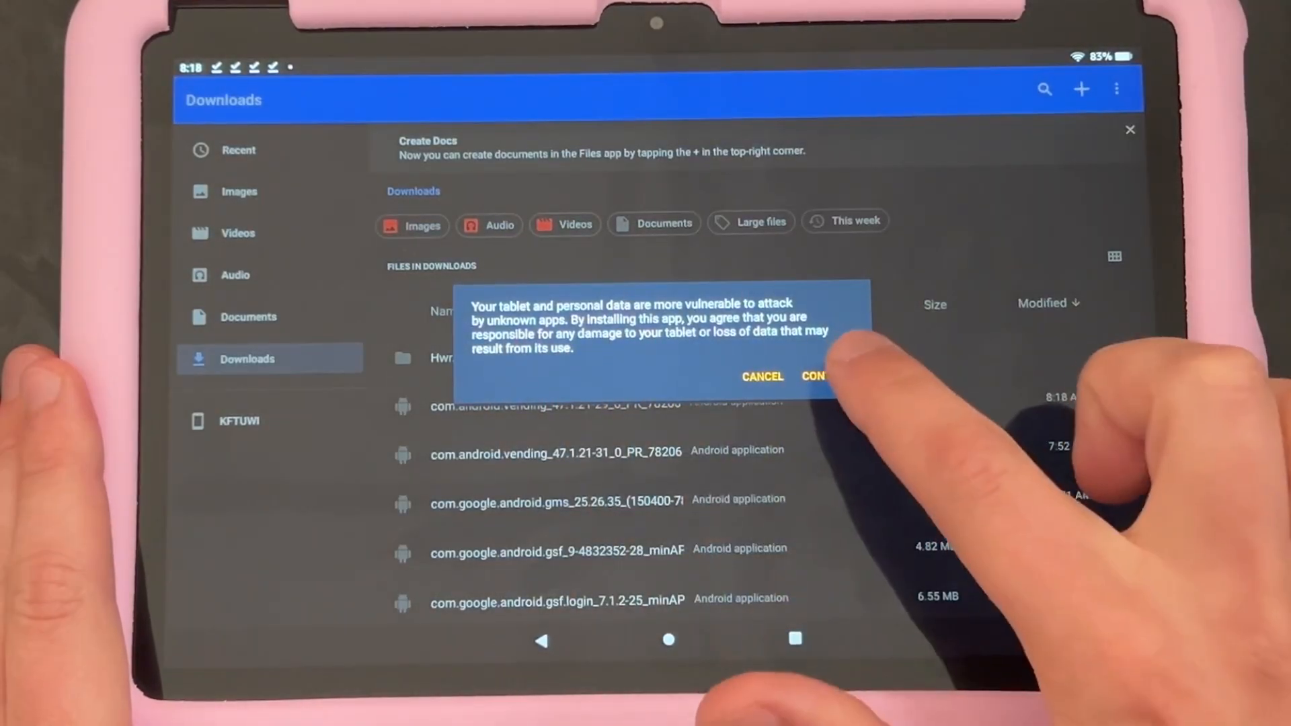